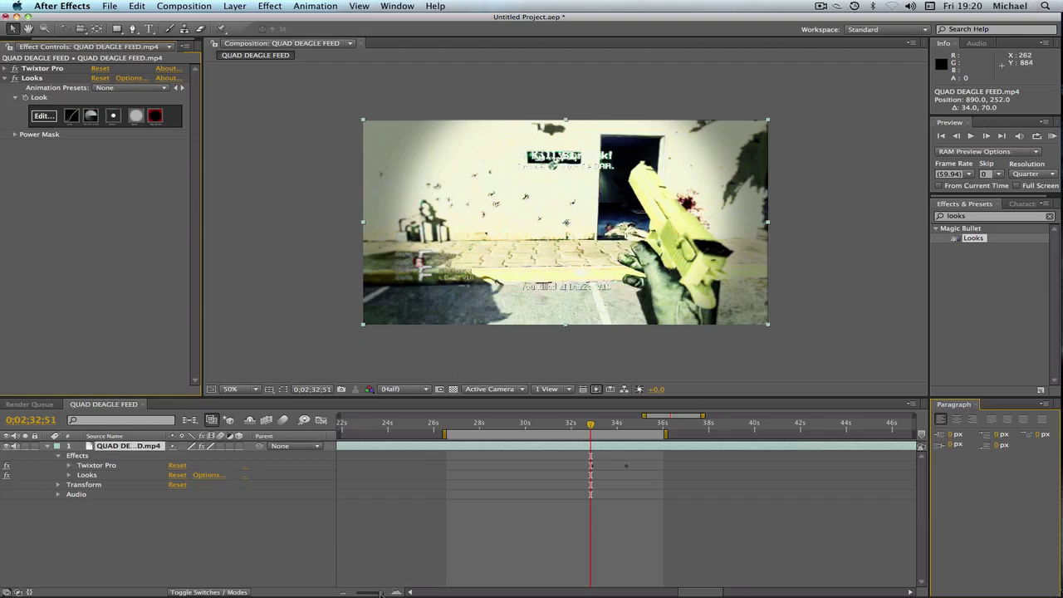
Scale the QUAD DEAGLE FEED footage up slightly, to about 101%, so it fills the frame.
scroll(381, 592, "up", 5)
scroll(380, 592, "down", 3)
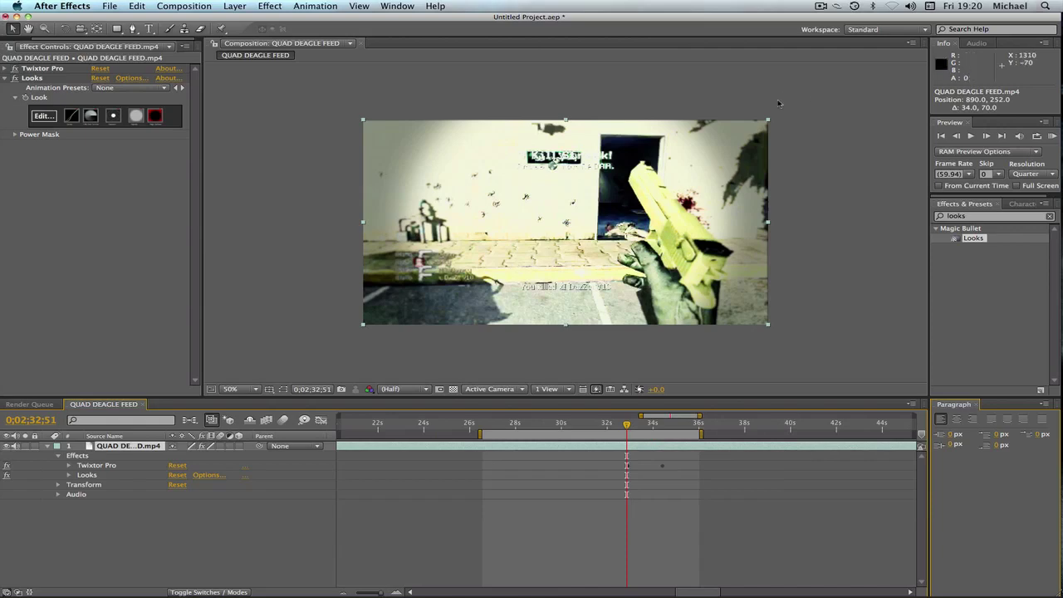
left_click_drag(769, 122, 784, 122)
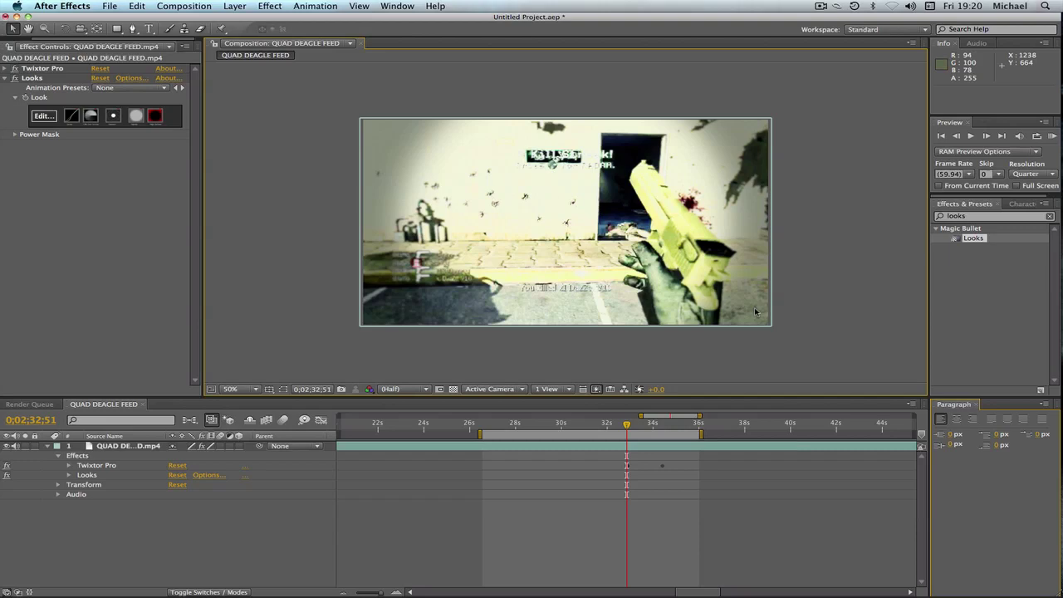
Apply Video Copilot Optical Flares to the gameplay layer and nudge the flare to about 354.5, 237.0.
left_click(272, 6)
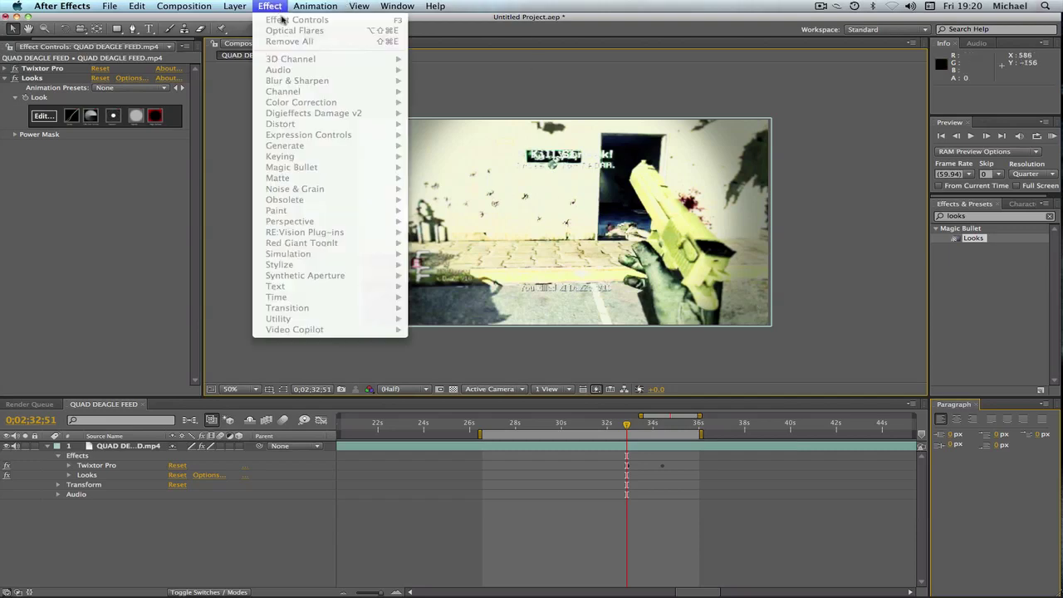
left_click(600, 447)
left_click(601, 447)
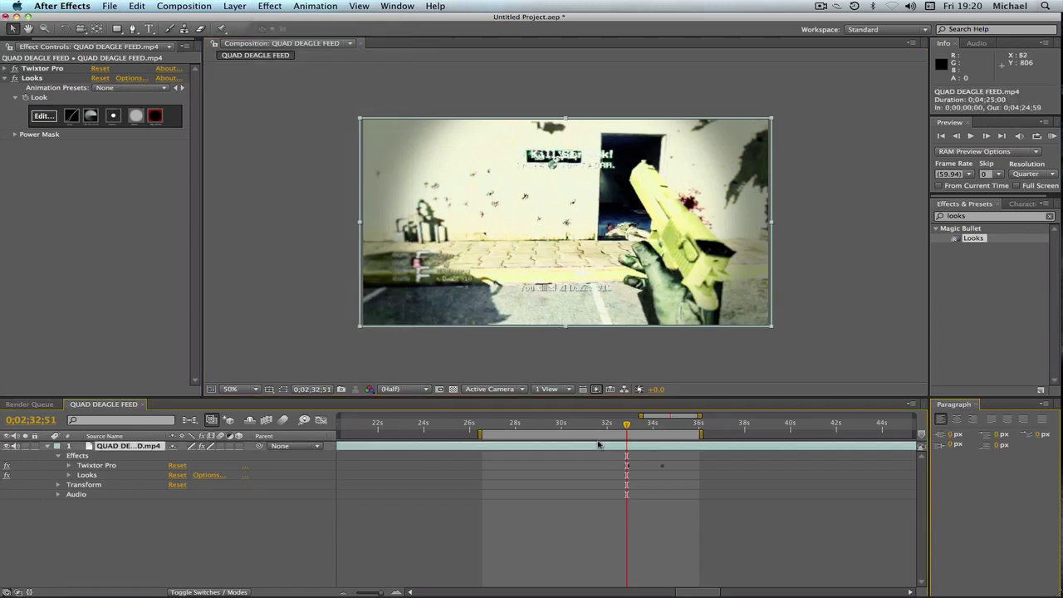
left_click(270, 6)
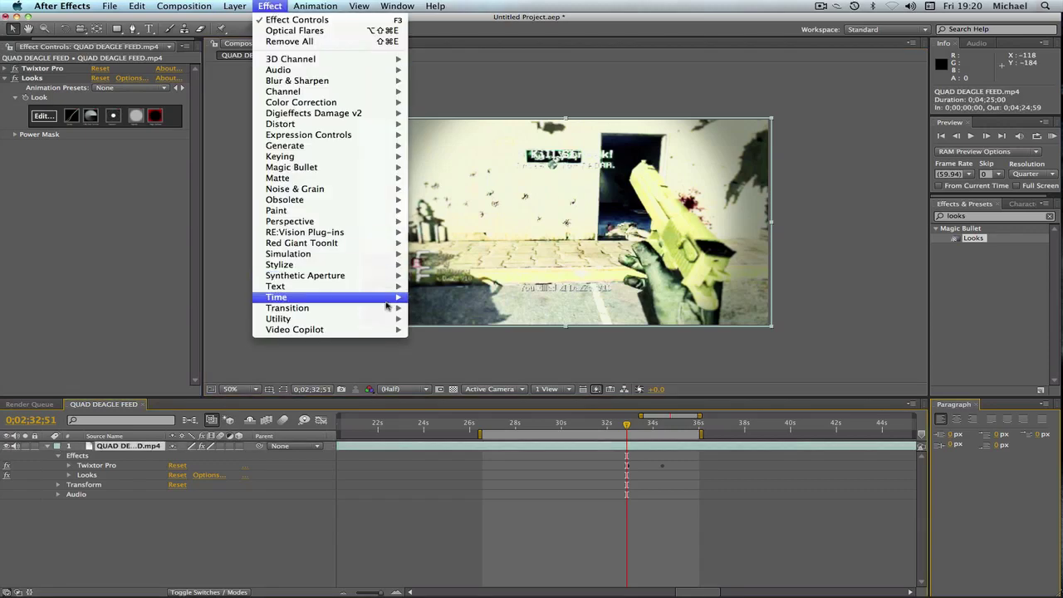
mouse_move(391, 330)
left_click(450, 330)
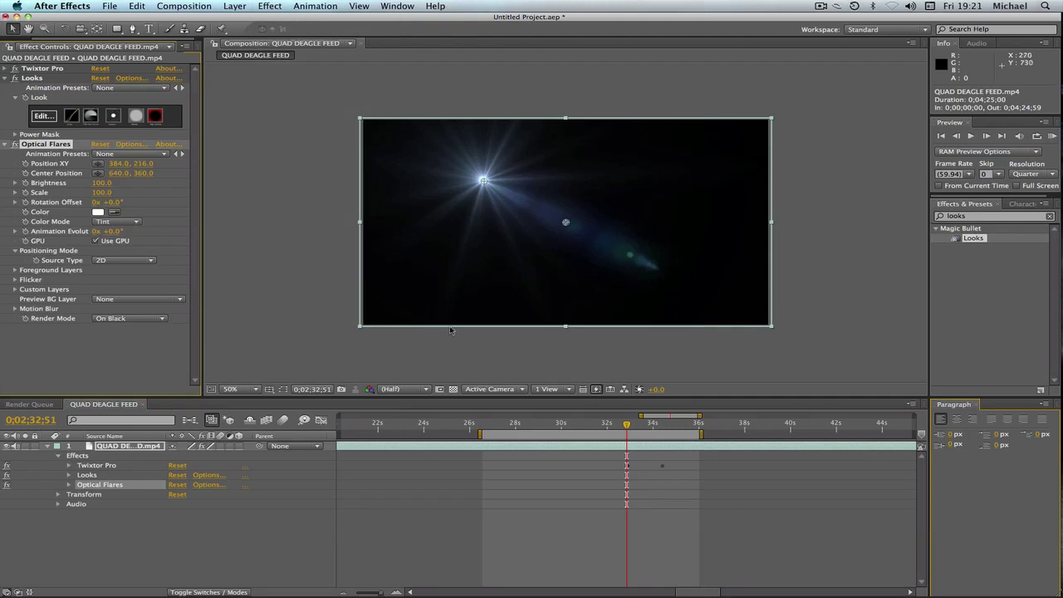
left_click_drag(483, 183, 473, 191)
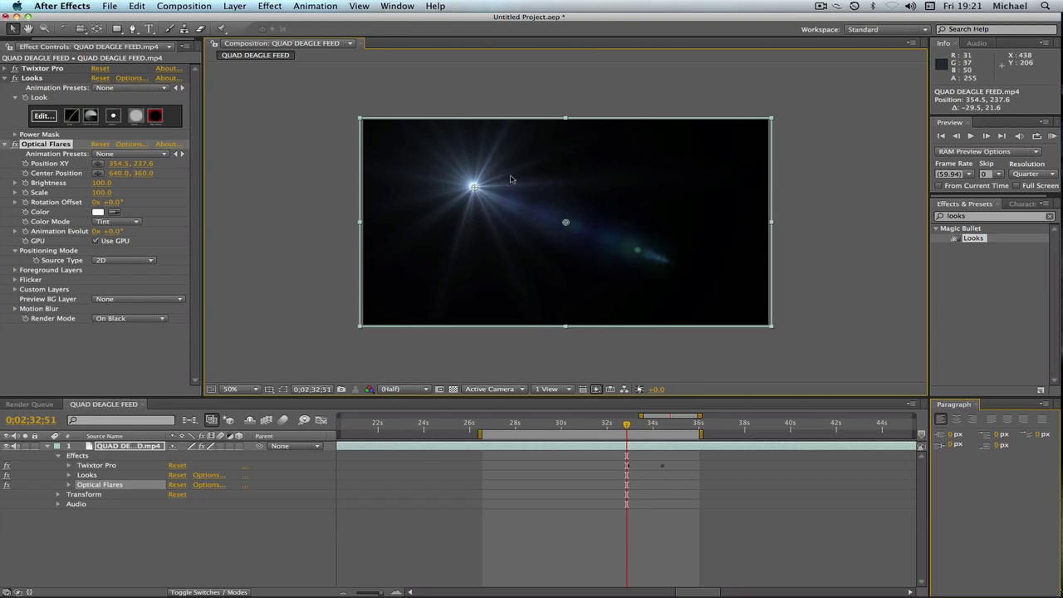
Set Render Mode to Over Original and move the flare to the doorway top at about 864.0, 117.6.
left_click(162, 320)
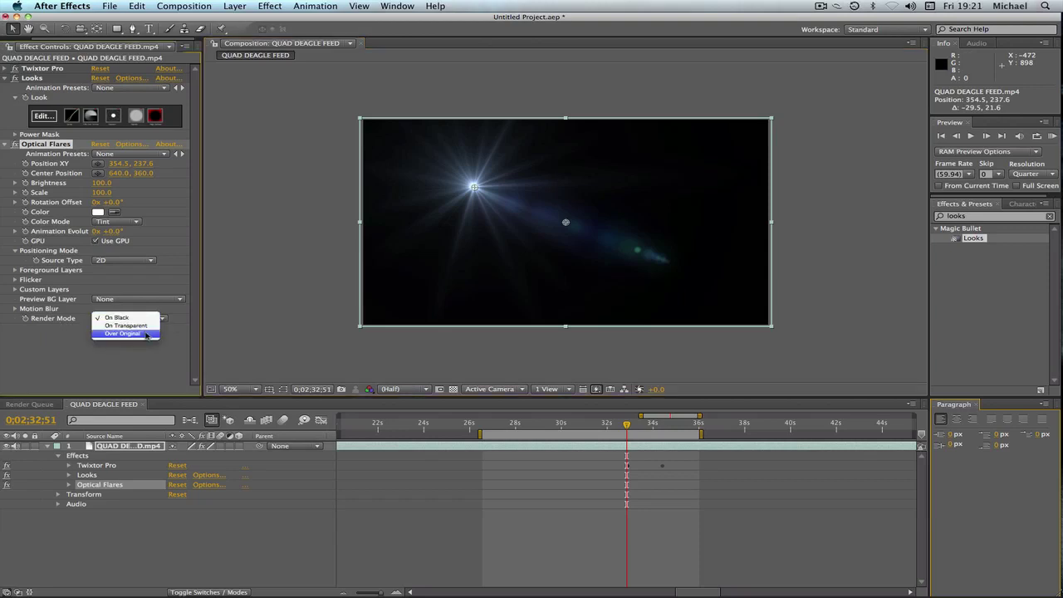
left_click(146, 334)
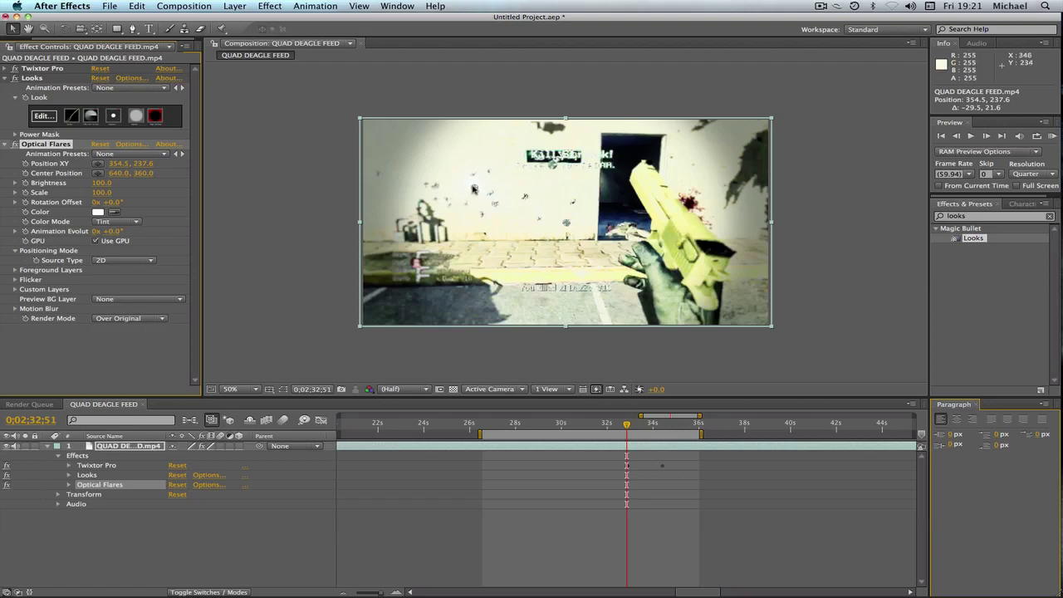
left_click_drag(474, 189, 636, 152)
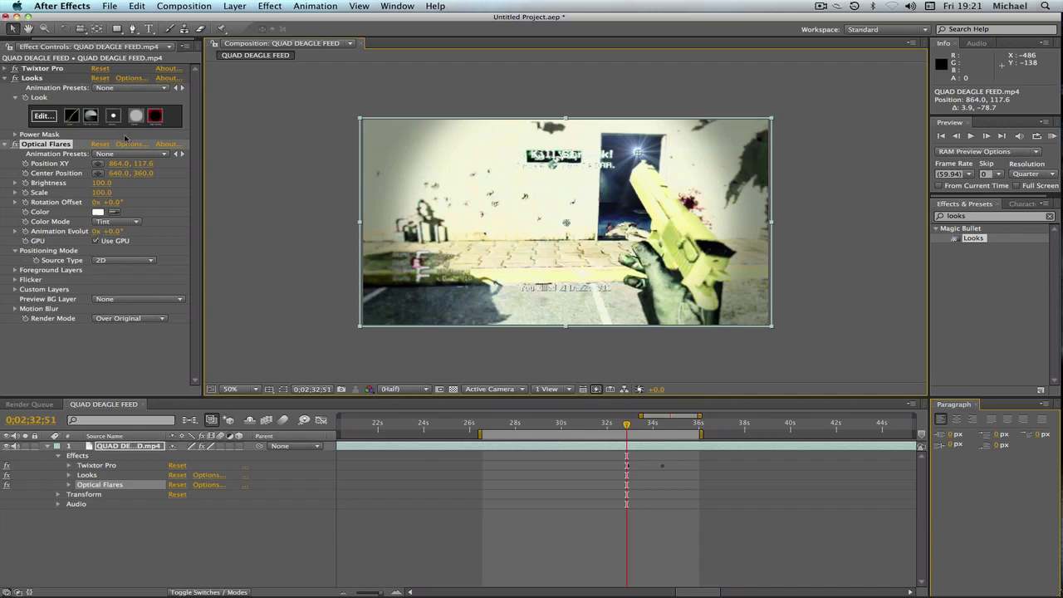
Collapse Looks and load the Hilighter preset from Pro Presets in Optical Flares Options.
left_click(5, 77)
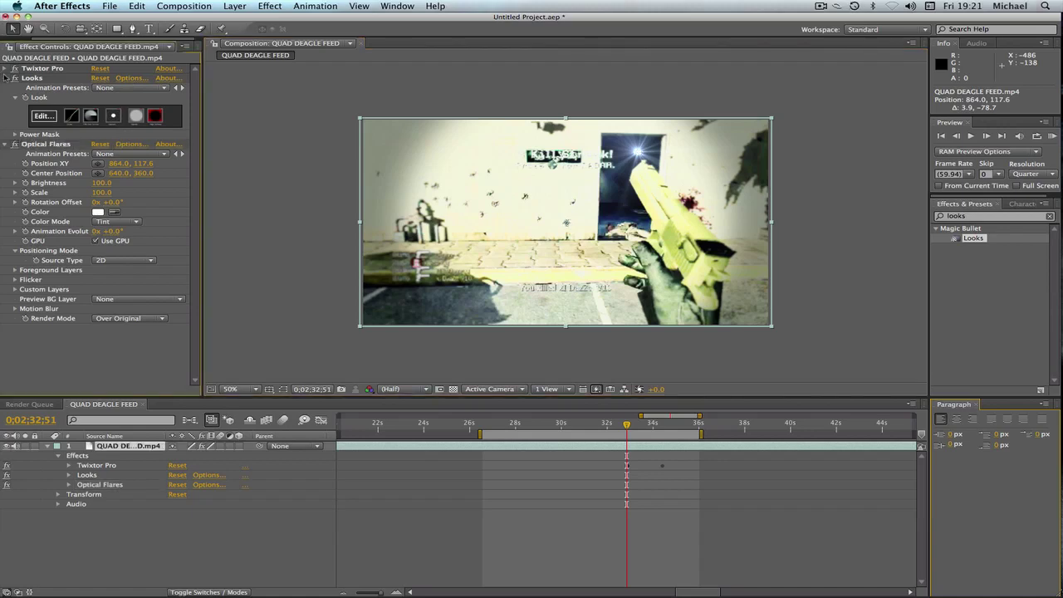
left_click(5, 78)
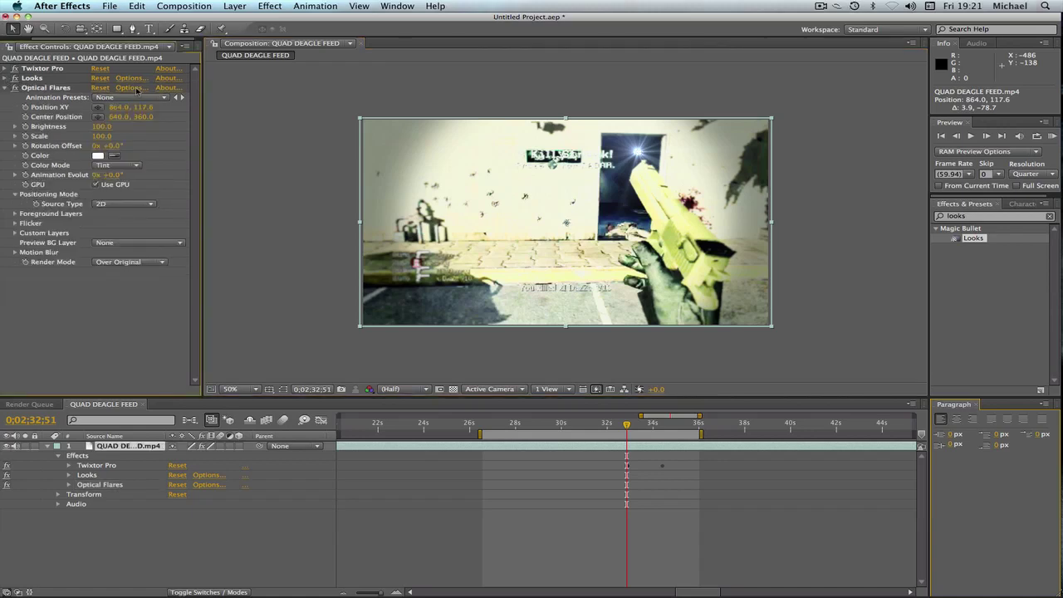
left_click(136, 86)
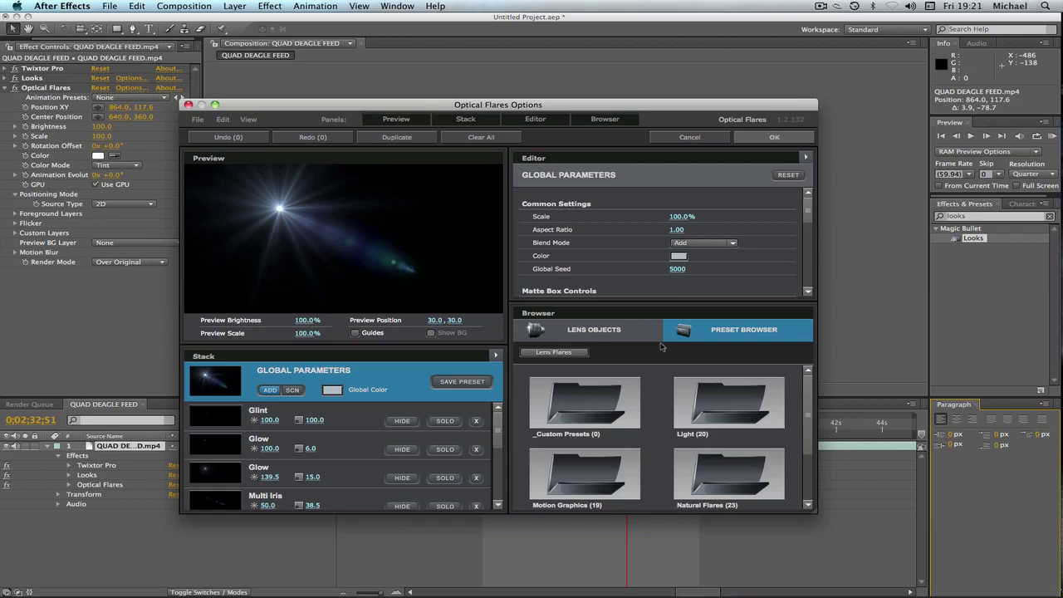
scroll(745, 405, "down", 3)
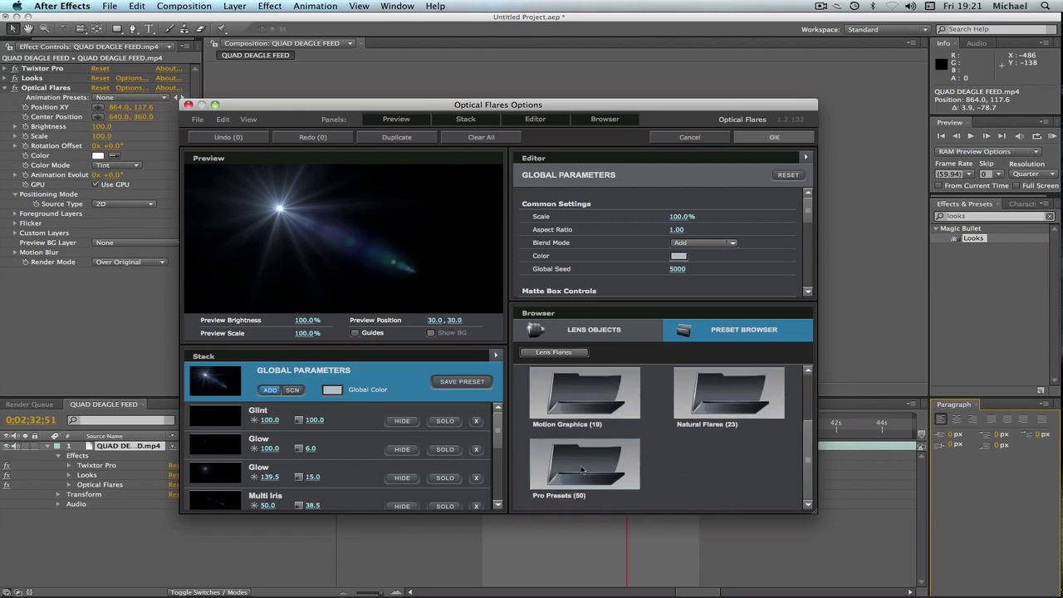
double_click(597, 462)
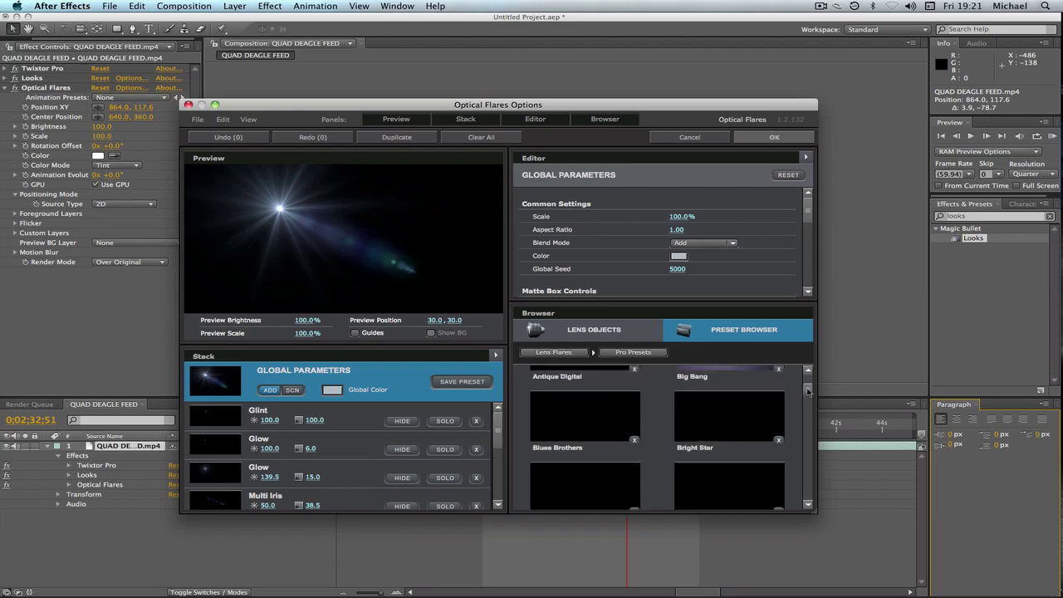
left_click_drag(809, 388, 810, 415)
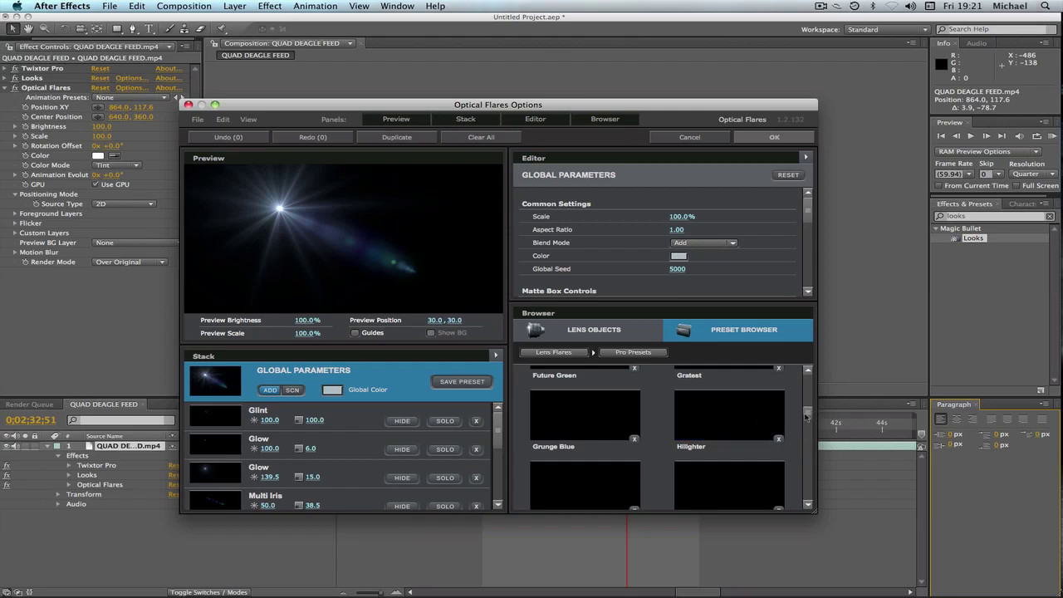
left_click(768, 420)
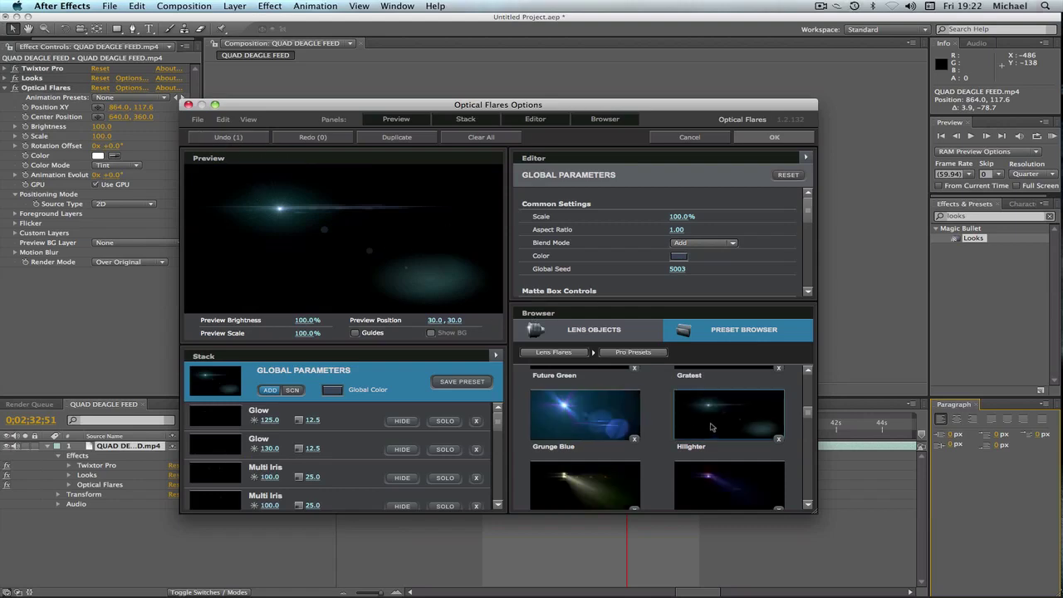
left_click(774, 137)
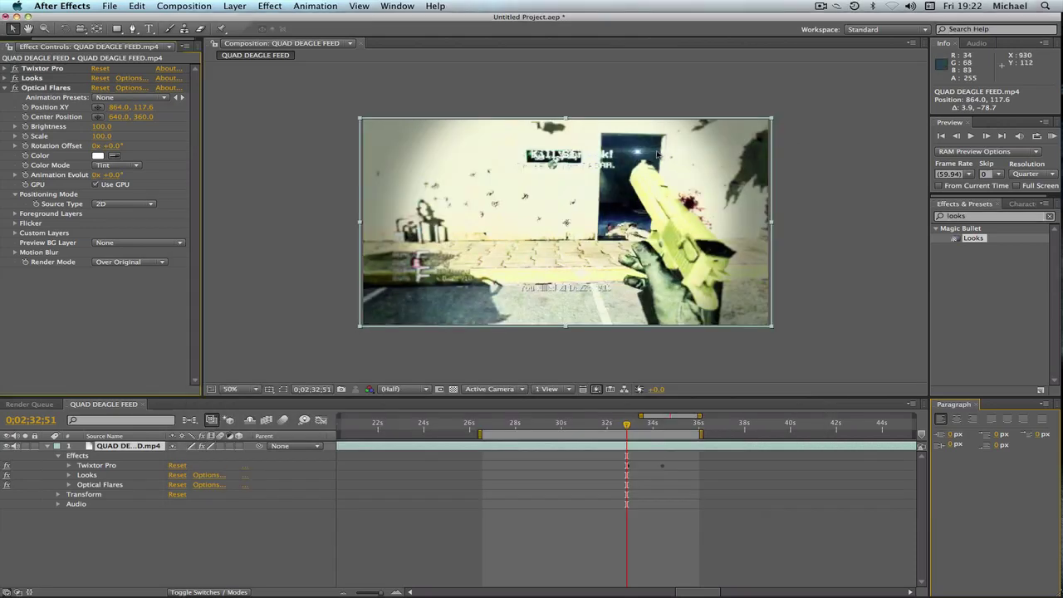
Undo the last change, raise flare brightness to 170 and move it onto the gun at about 867.9, 194.4.
key("super+z")
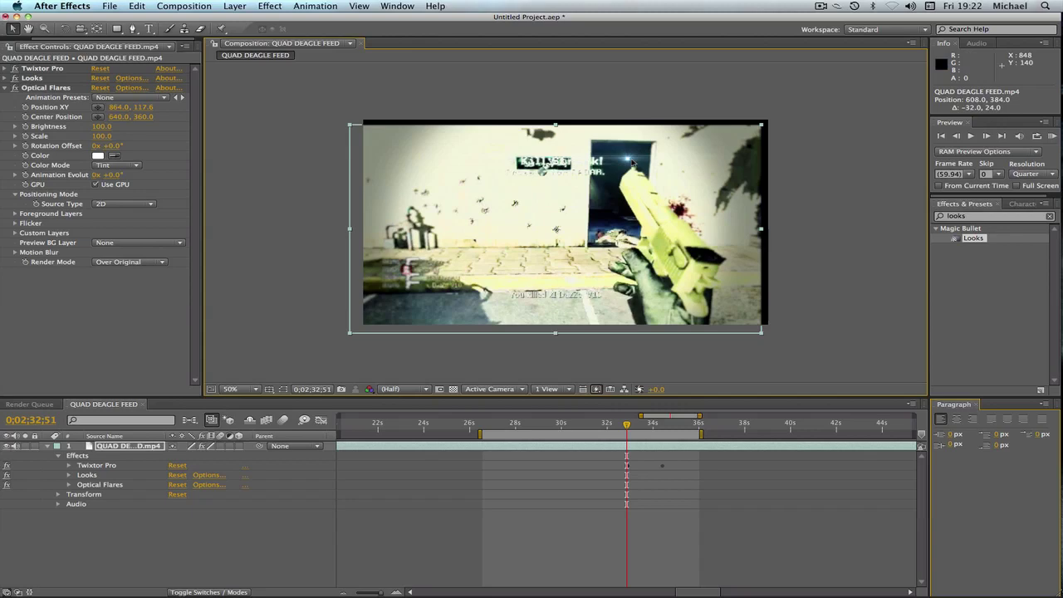
left_click(100, 486)
left_click_drag(638, 154, 647, 183)
left_click_drag(116, 126, 113, 126)
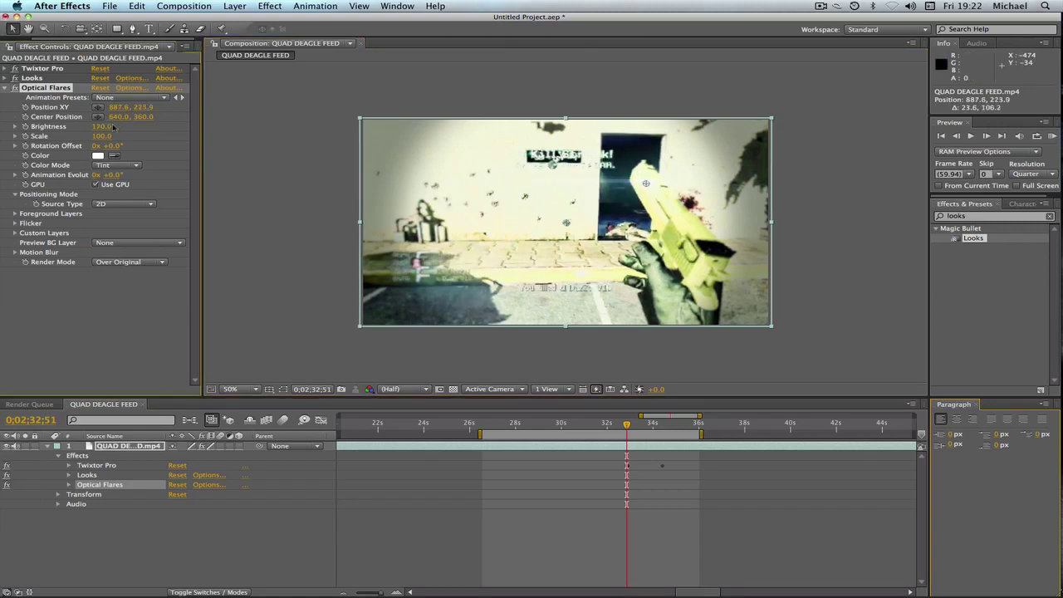
mouse_move(646, 184)
left_mouse_down()
mouse_move(629, 179)
mouse_move(639, 174)
left_mouse_up()
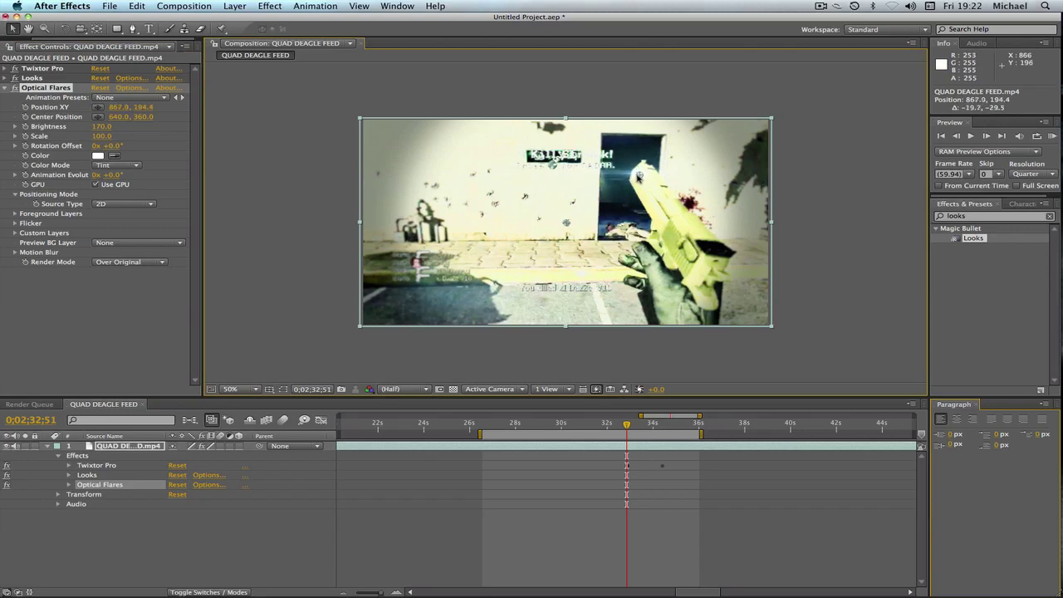
left_click(128, 88)
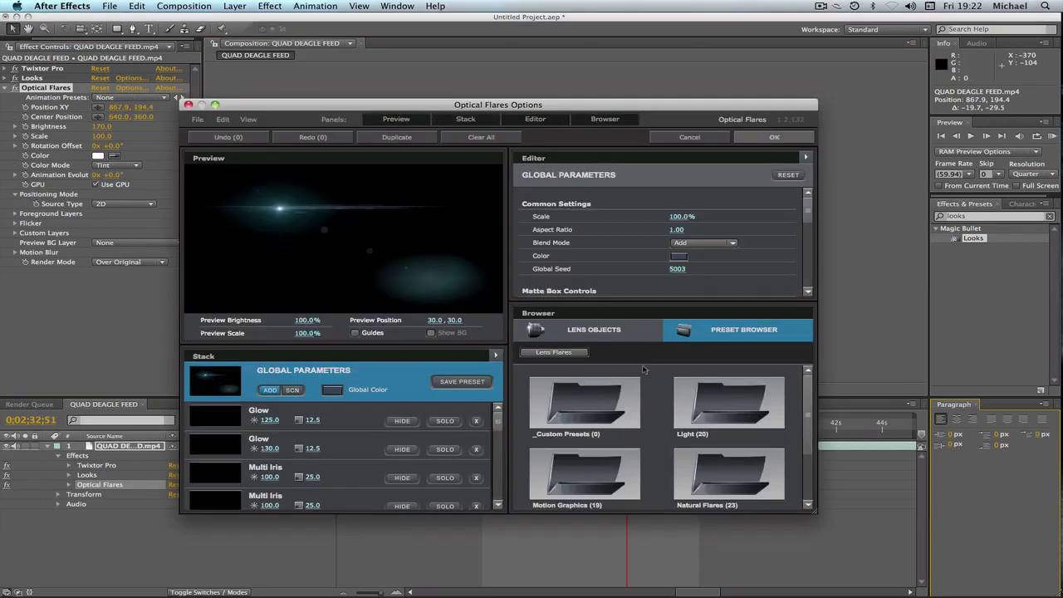
Load the Gratest preset from the Pro Presets folder and confirm with OK.
scroll(800, 394, "down", 2)
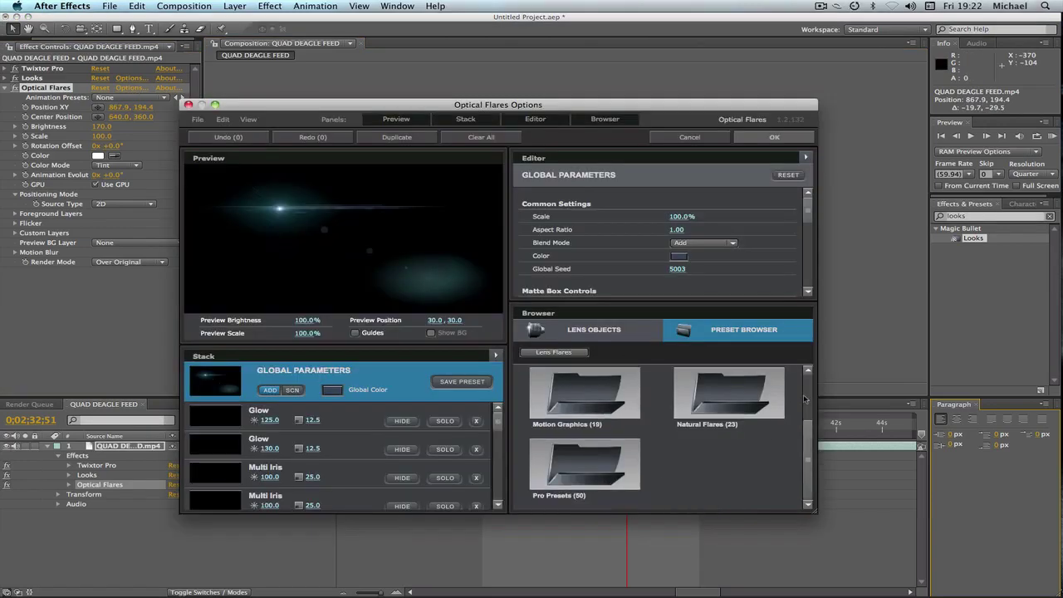
double_click(610, 482)
left_click_drag(806, 396, 810, 405)
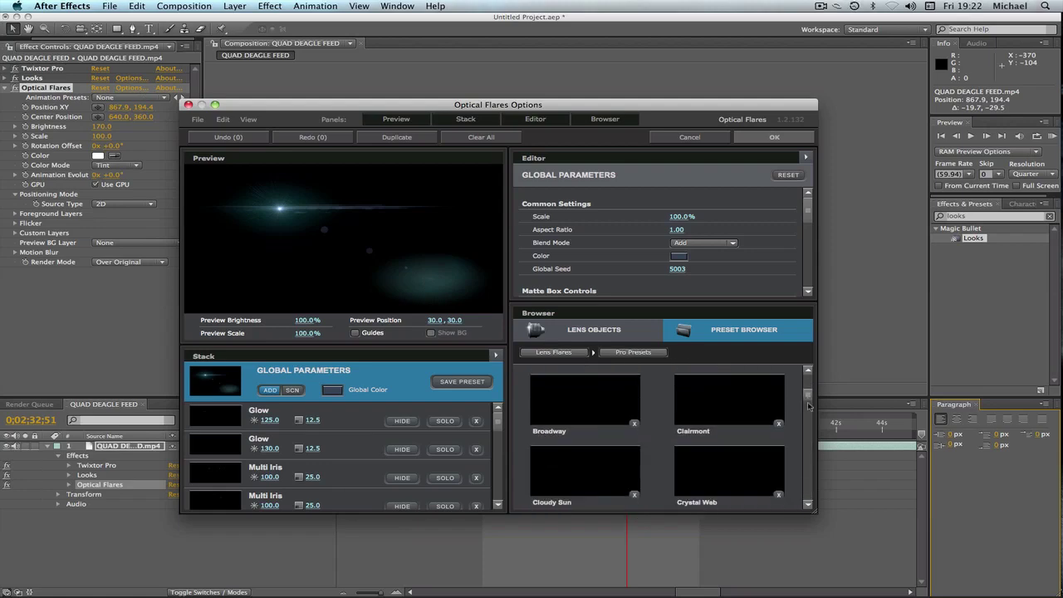
scroll(808, 415, "down", 3)
scroll(808, 419, "down", 2)
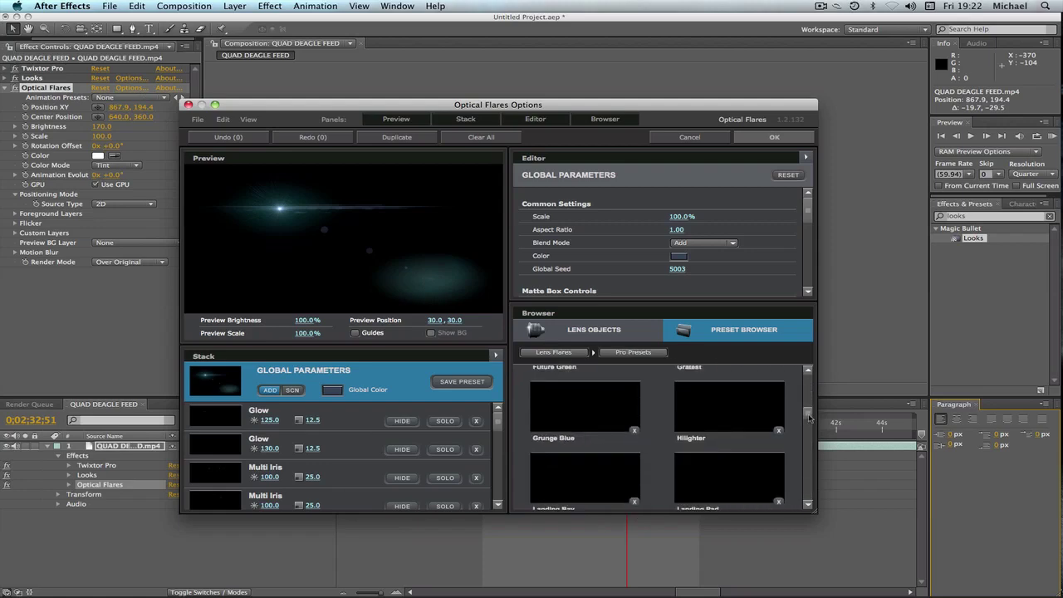
left_click_drag(808, 415, 808, 420)
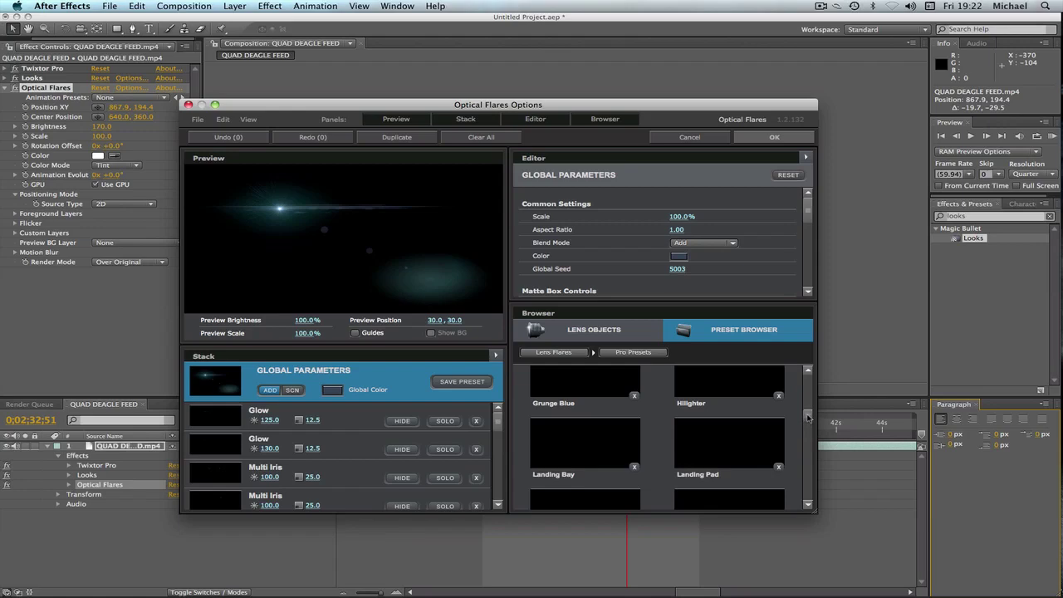
scroll(810, 390, "up", 3)
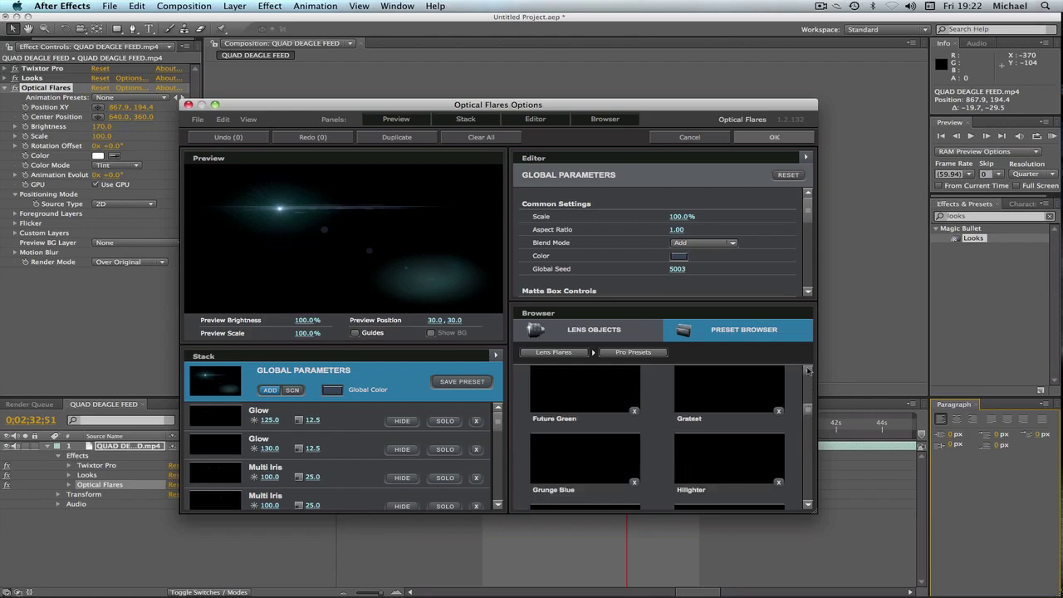
left_click(730, 390)
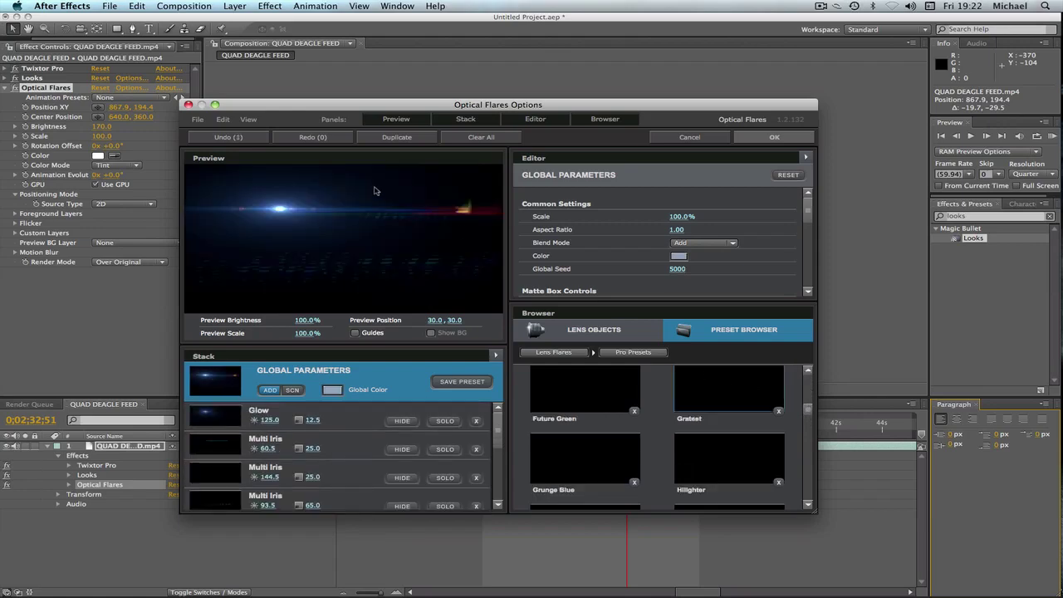
left_click(772, 138)
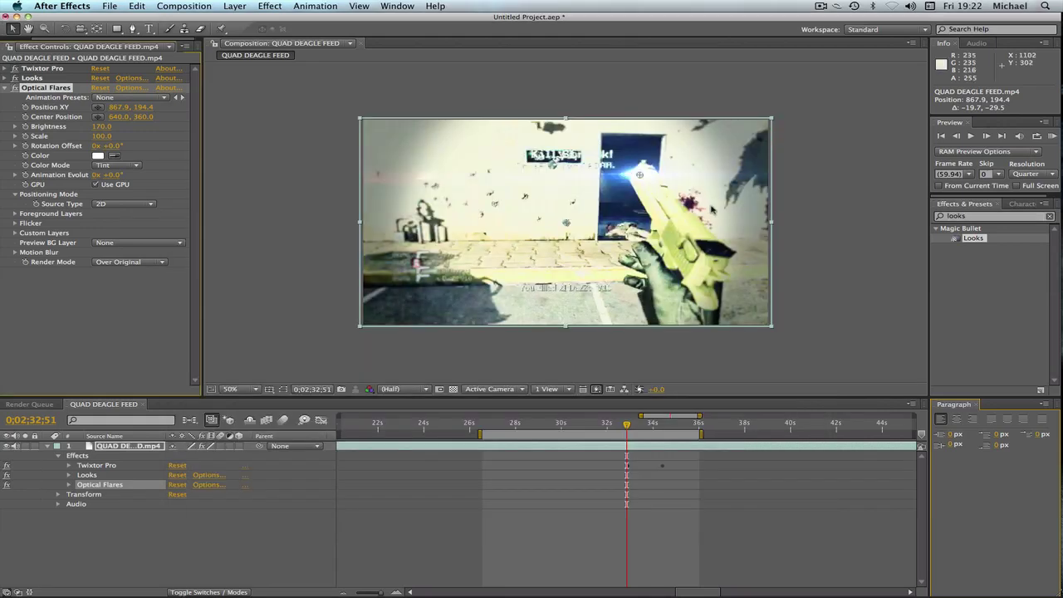
Set flare Brightness to 100 and nudge the flare up-left to about 852.2, 184.5 on the gun.
left_click(101, 126)
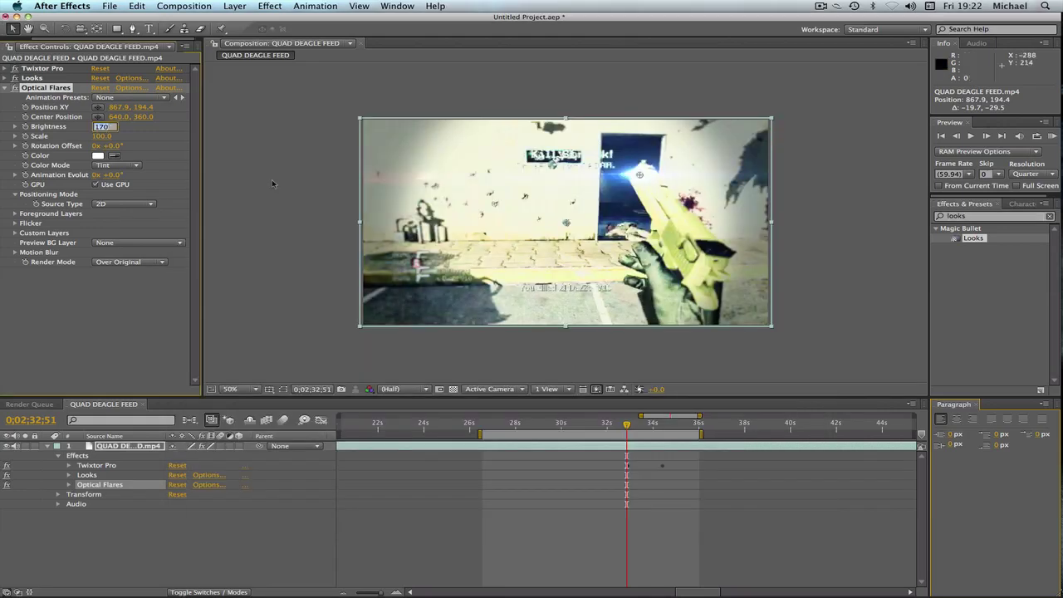
type("100")
key("Return")
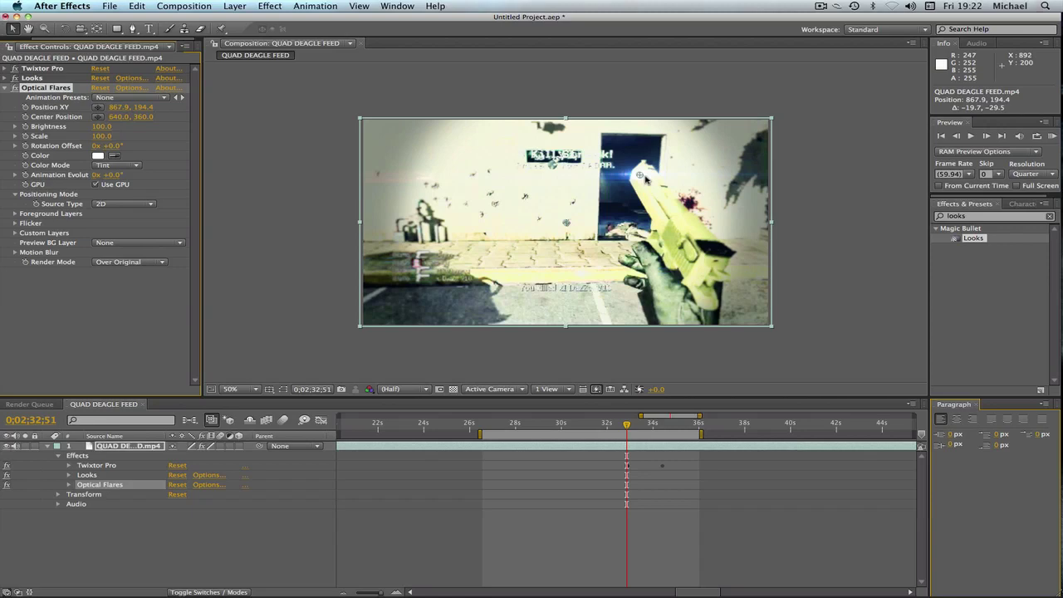
left_click_drag(646, 177, 637, 173)
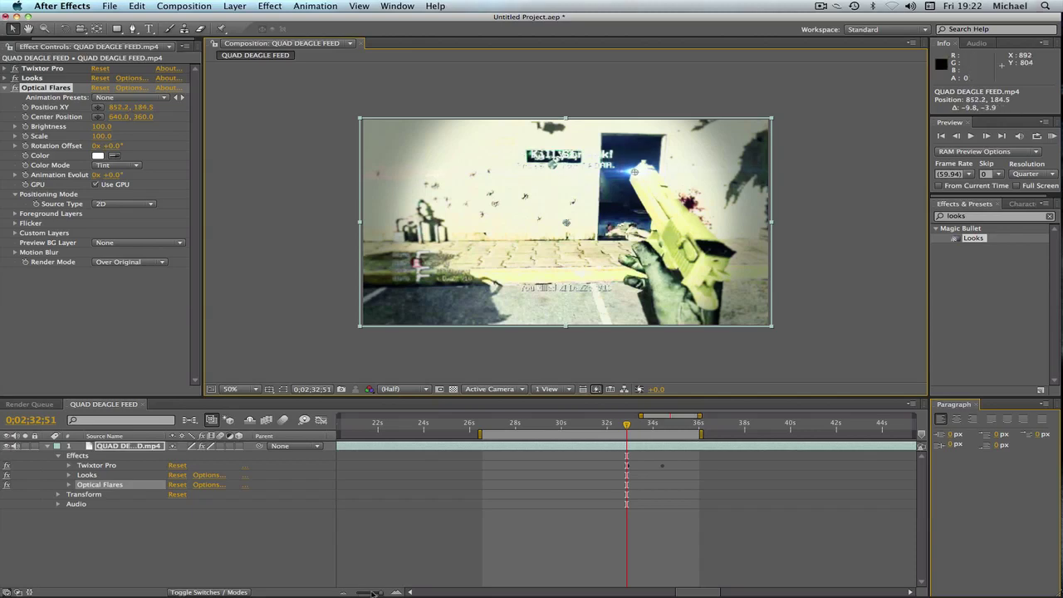
left_click_drag(373, 593, 392, 593)
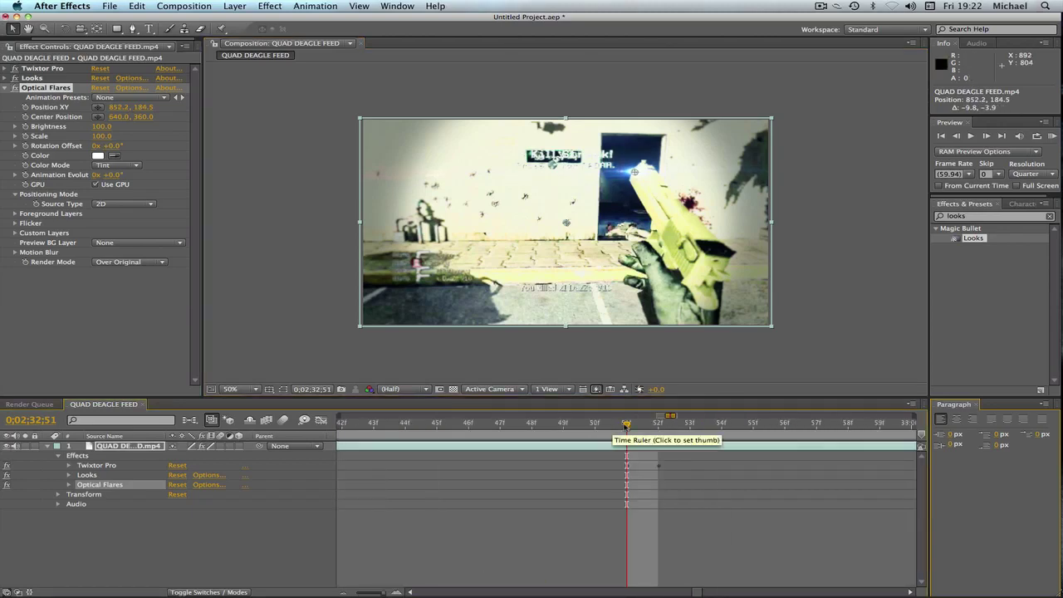
Expand Optical Flares in the timeline and enable keyframes for Brightness and Position XY.
left_click(70, 492)
left_click(69, 485)
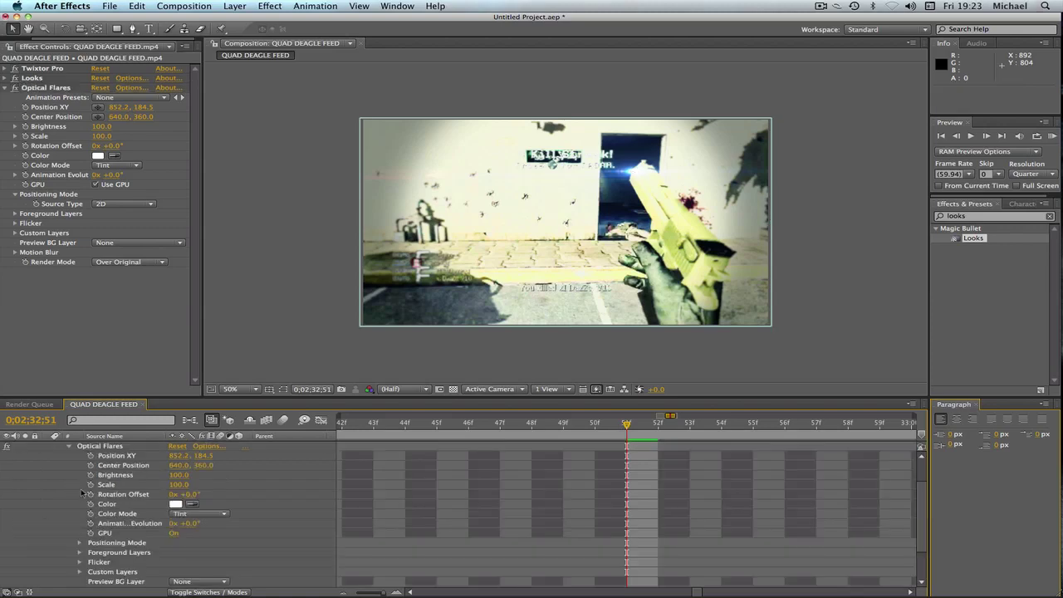
scroll(616, 458, "up", 2)
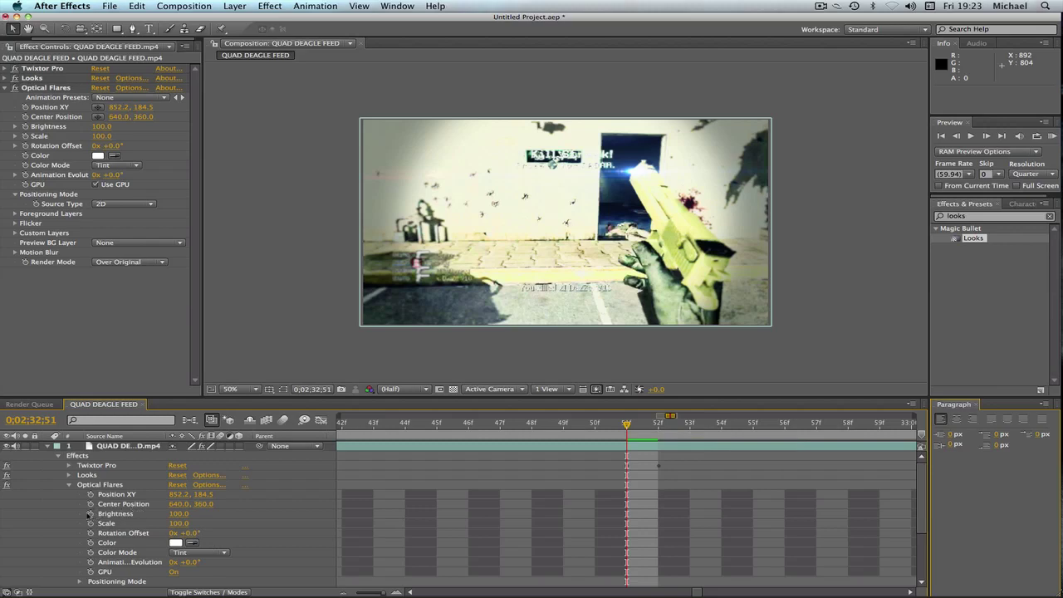
left_click(89, 515)
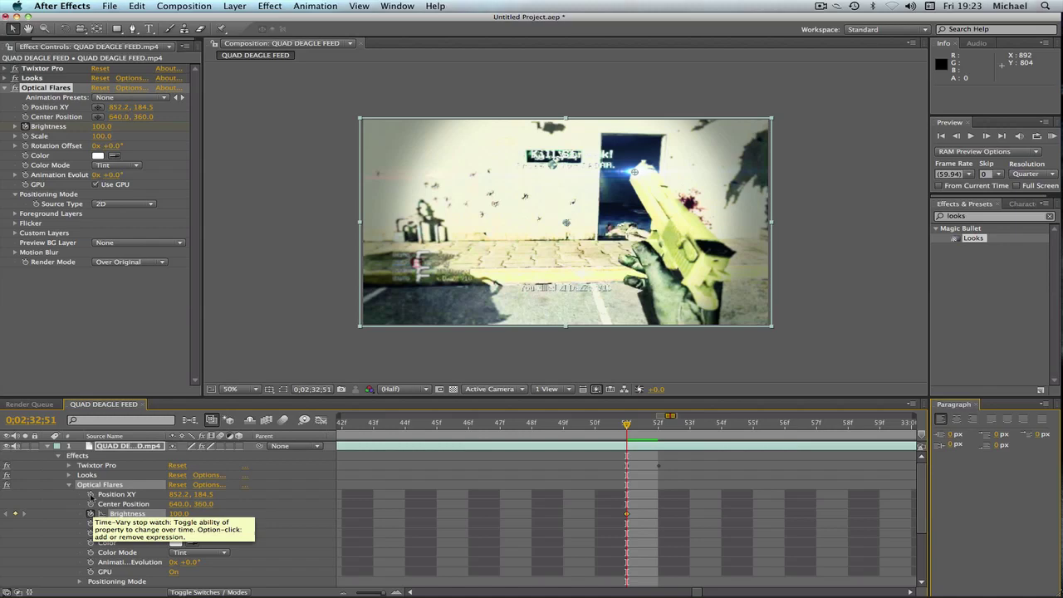
left_click(90, 494)
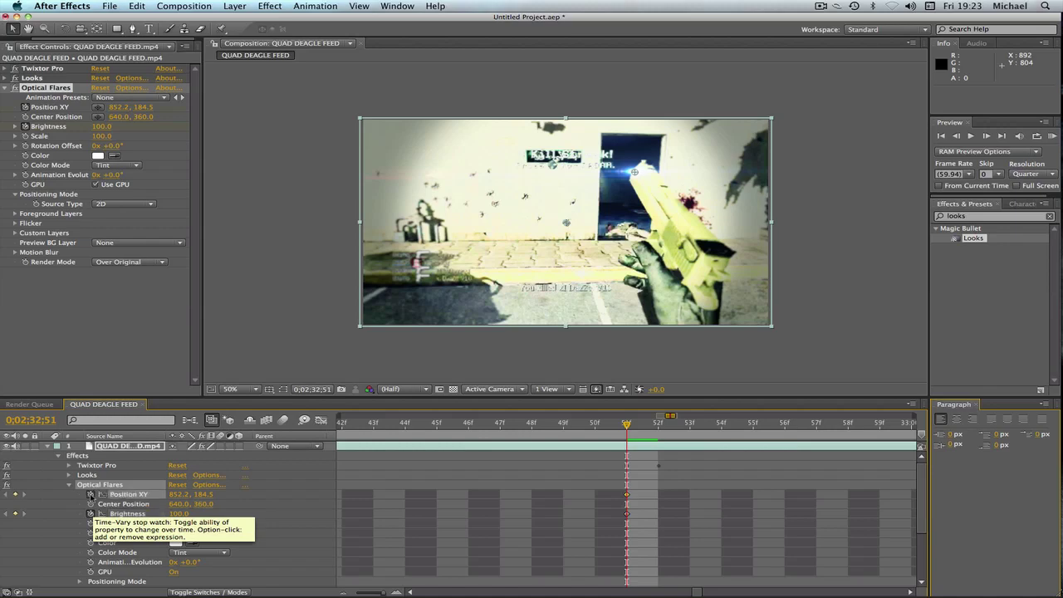
Key Brightness 0 at frame 51 and 100 at frame 52.
left_click(179, 514)
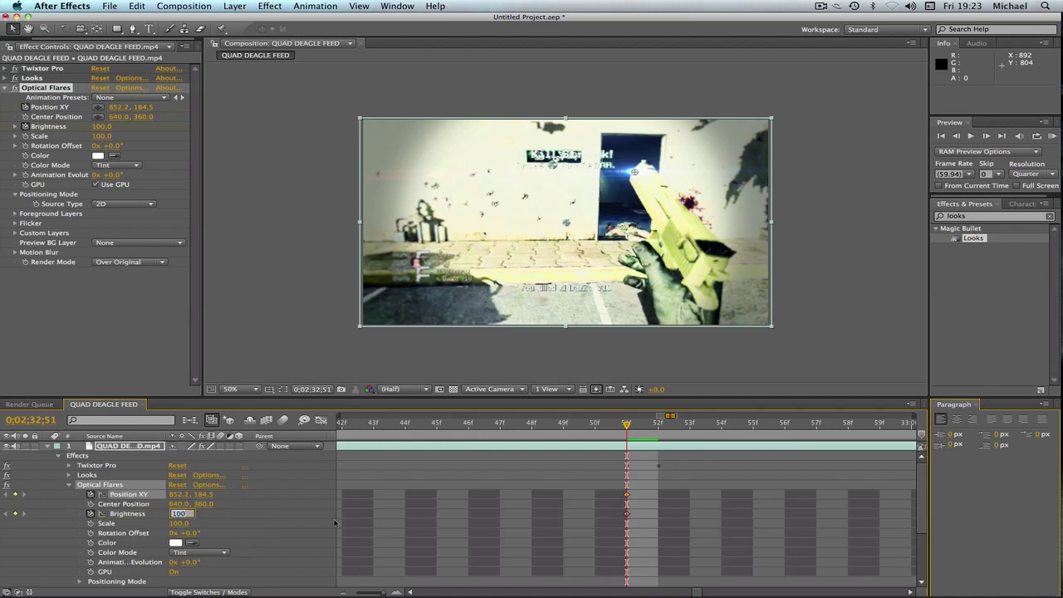
type("0")
key("Return")
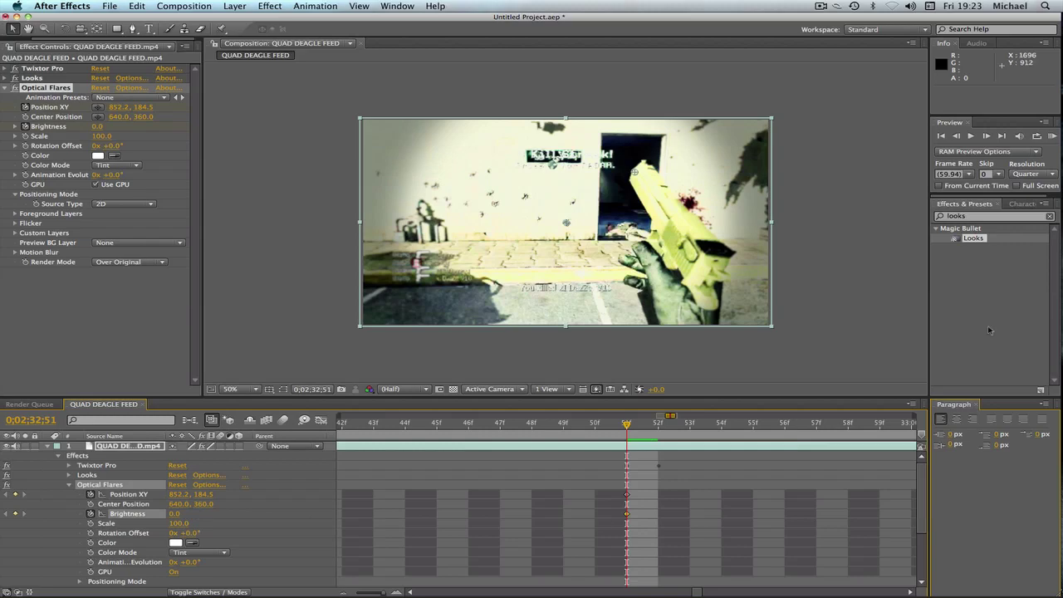
left_click(986, 137)
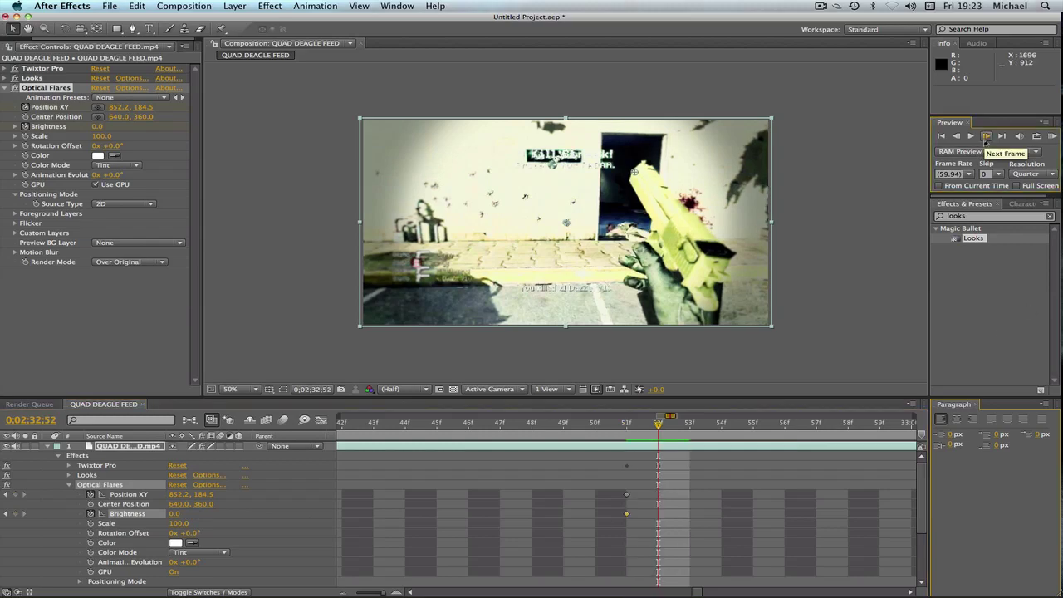
left_click(176, 515)
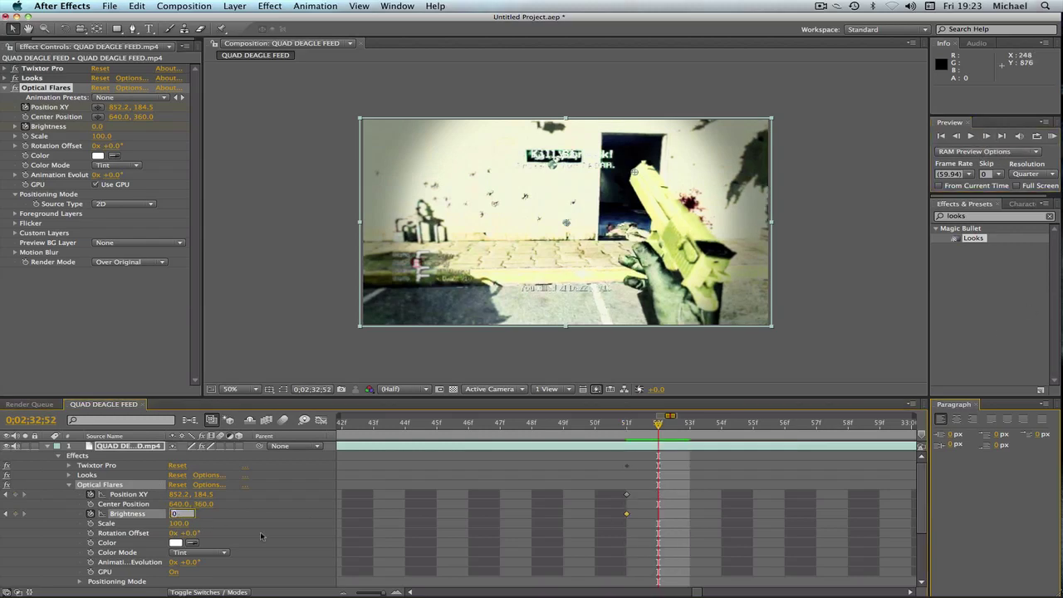
type("100")
key("Return")
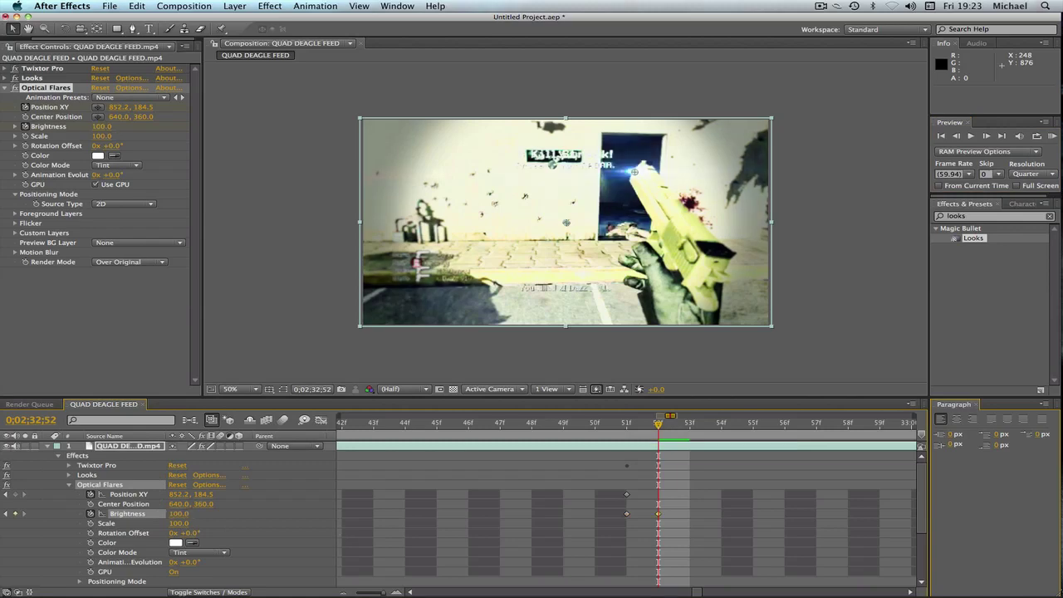
At frame 51, move the flare to 858.1, 192.4 and compare frames 51 and 52.
left_click(627, 429)
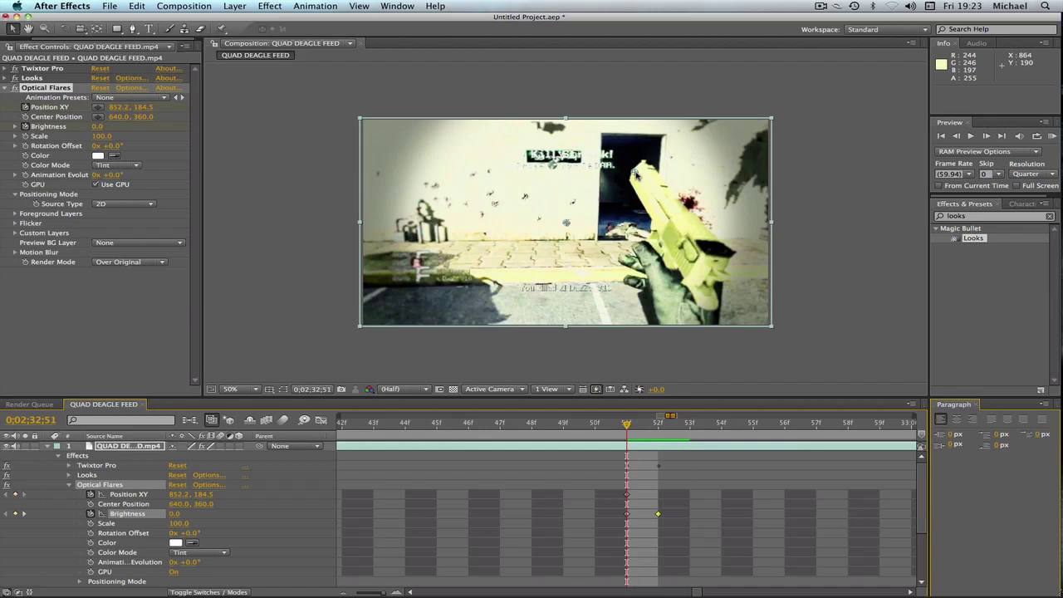
left_click_drag(633, 177, 635, 179)
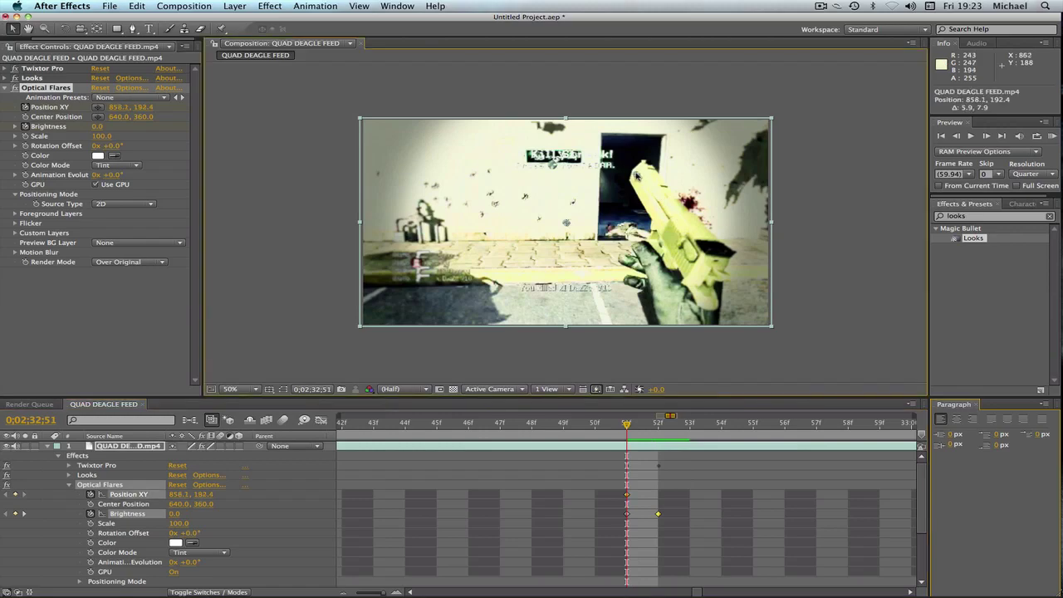
left_click(663, 432)
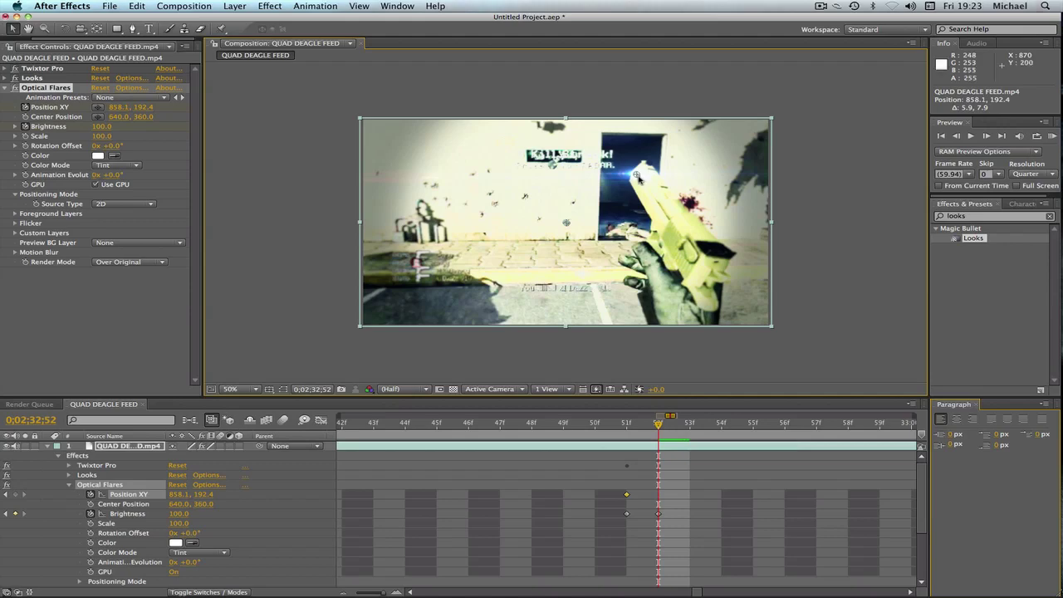
left_click(628, 426)
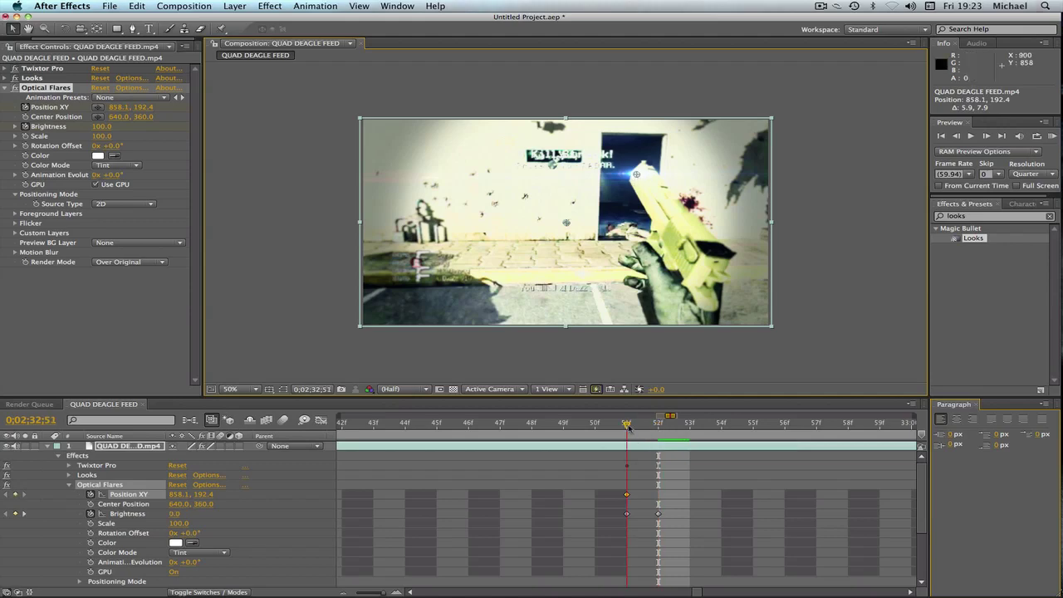
left_click(658, 425)
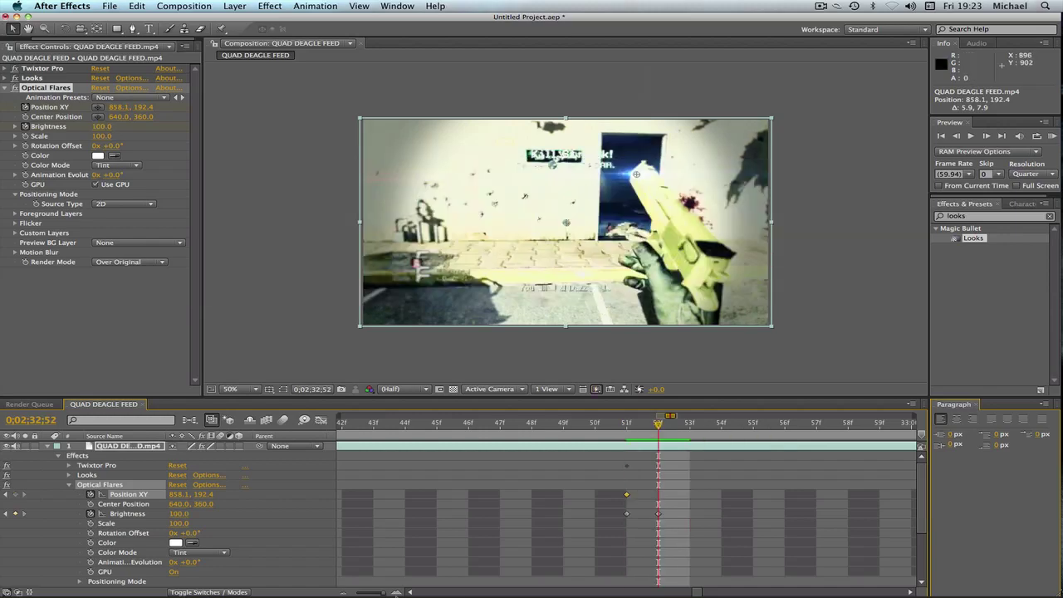
left_click_drag(382, 593, 366, 593)
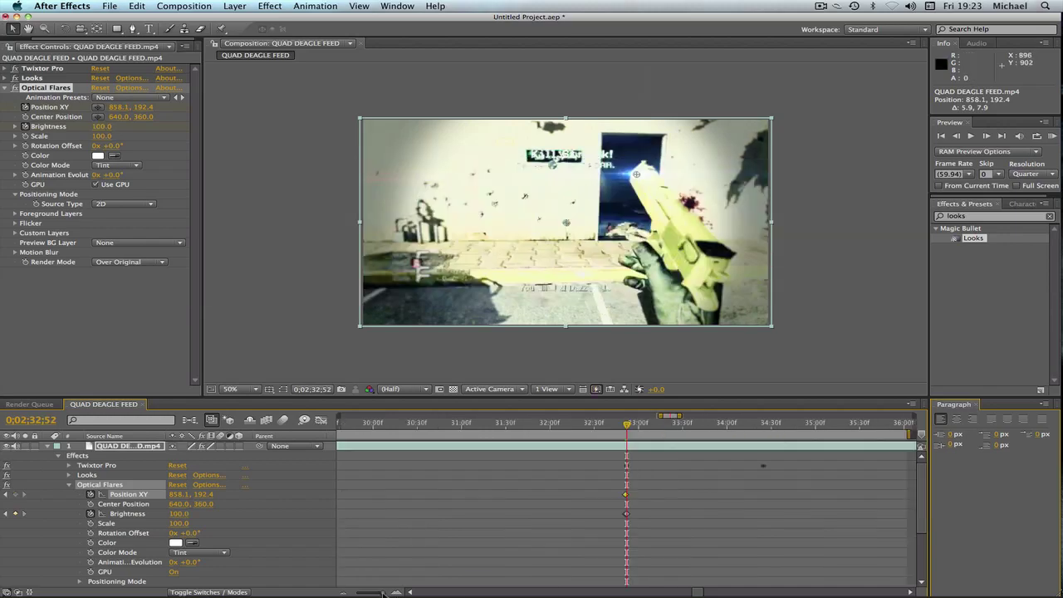
At 0;02;34;24, drag the flare down along the gun barrel.
left_click(766, 425)
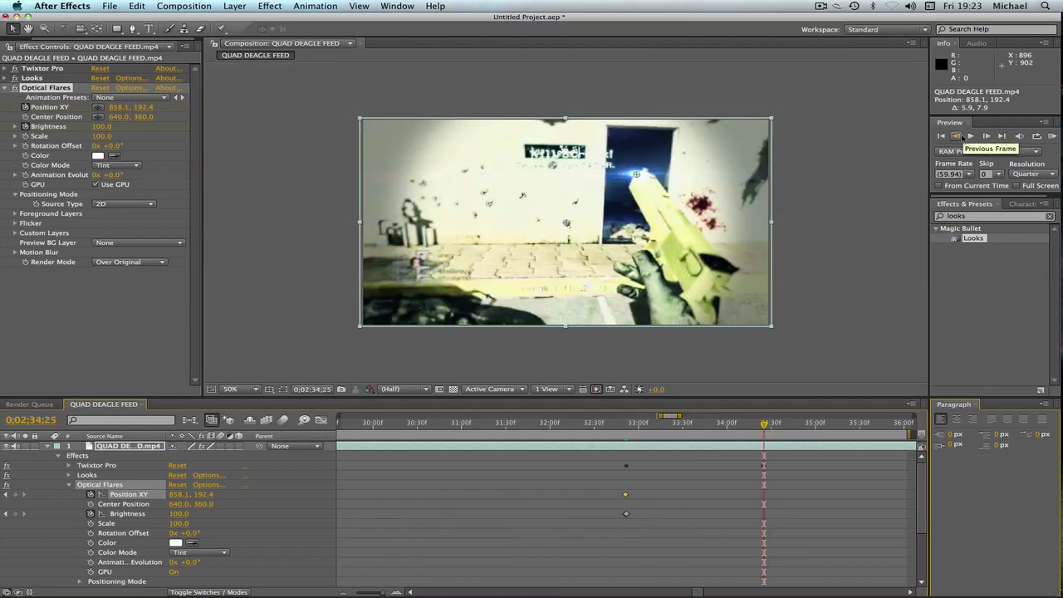
left_click(958, 137)
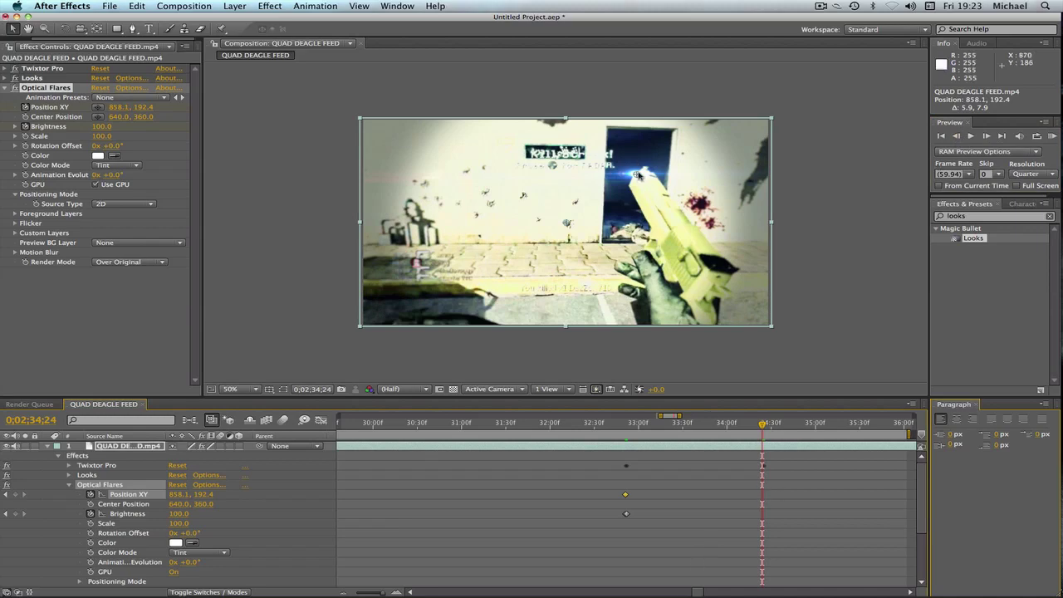
left_click_drag(638, 175, 651, 195)
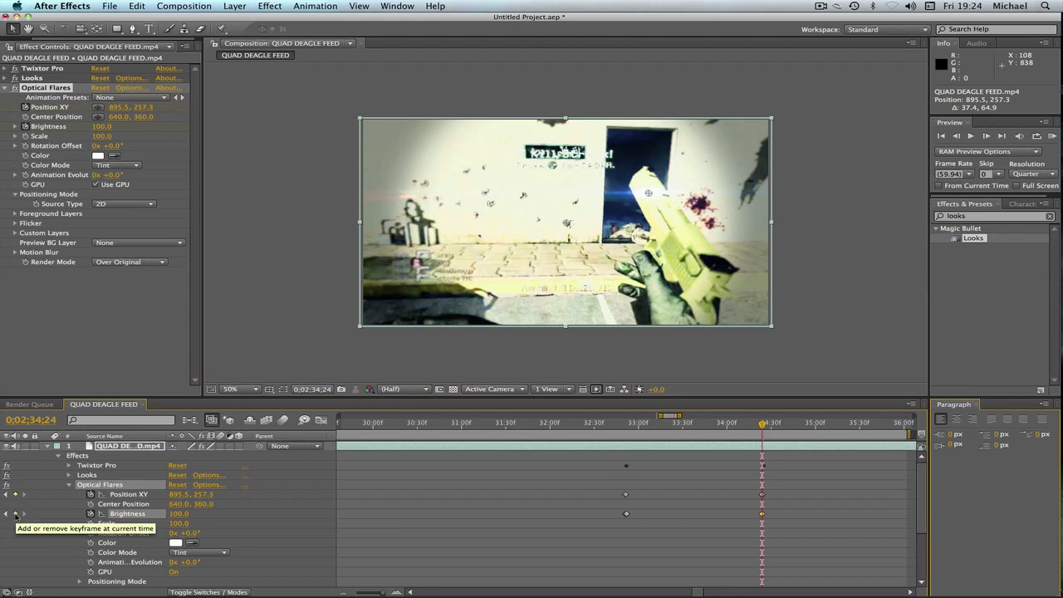
Keyframe Brightness at 100 on 0;02;34;24 and 0 on 0;02;34;25 to switch the flare off.
left_click(14, 515)
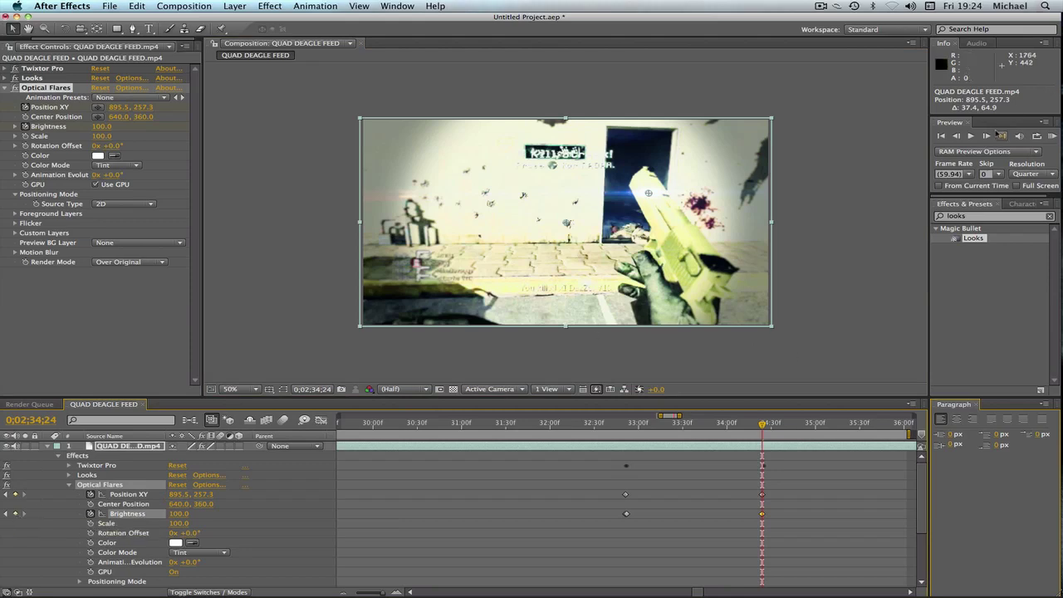
left_click(987, 136)
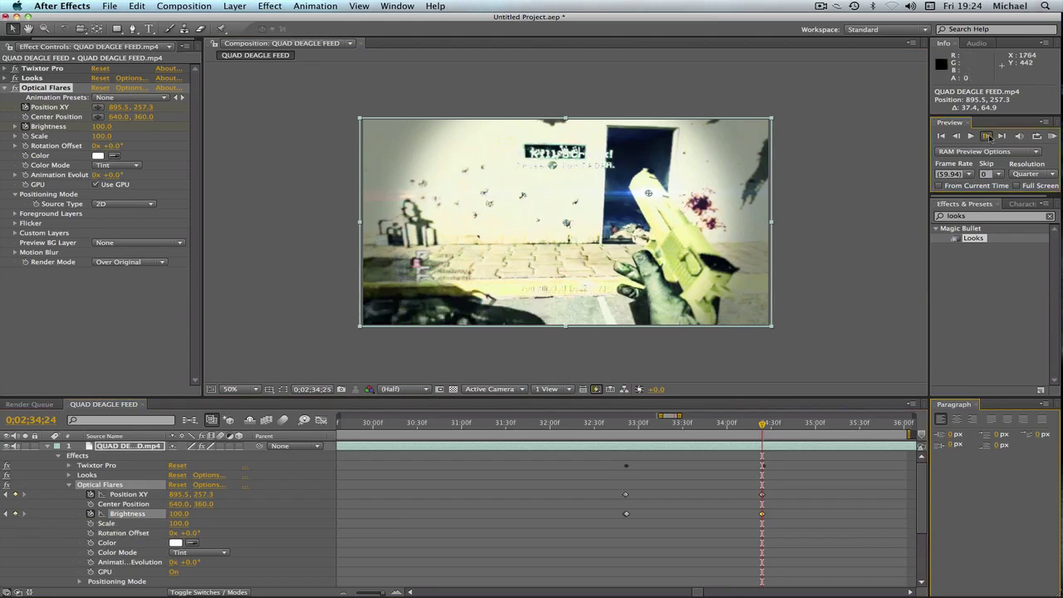
left_click(178, 513)
type("0")
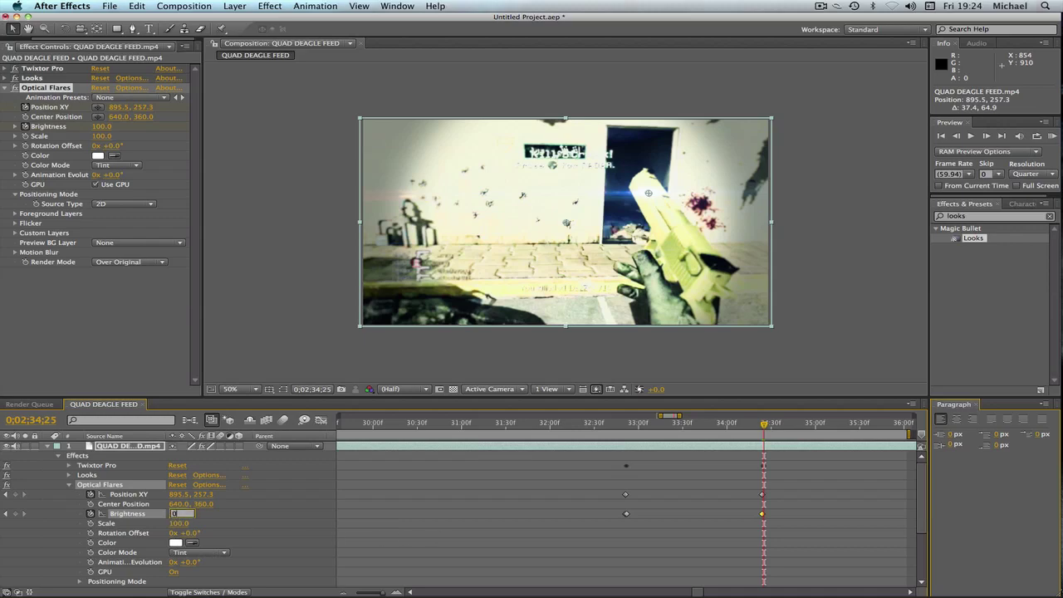
key("Return")
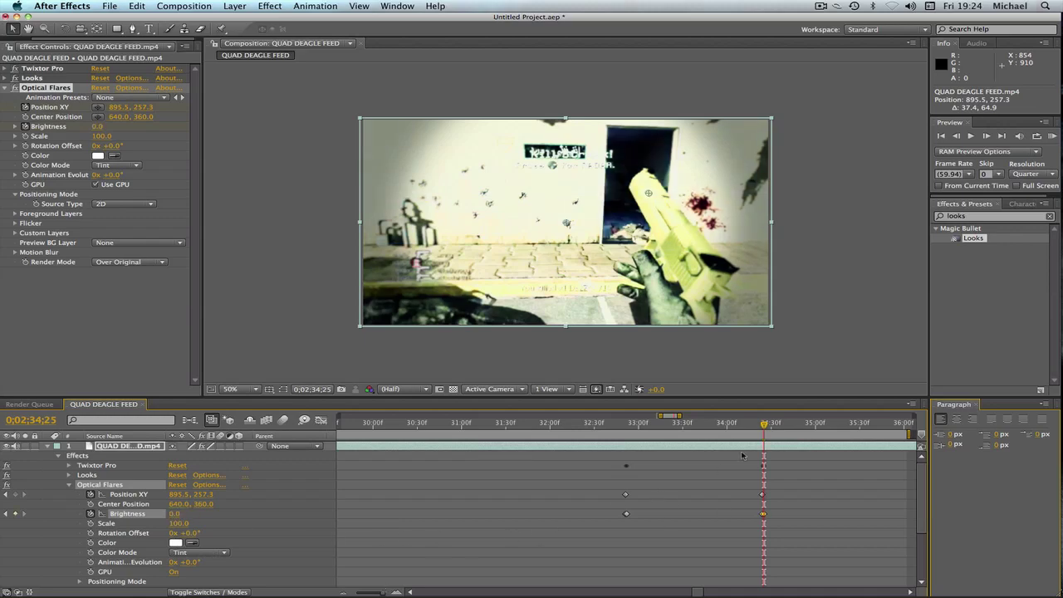
left_click(622, 426)
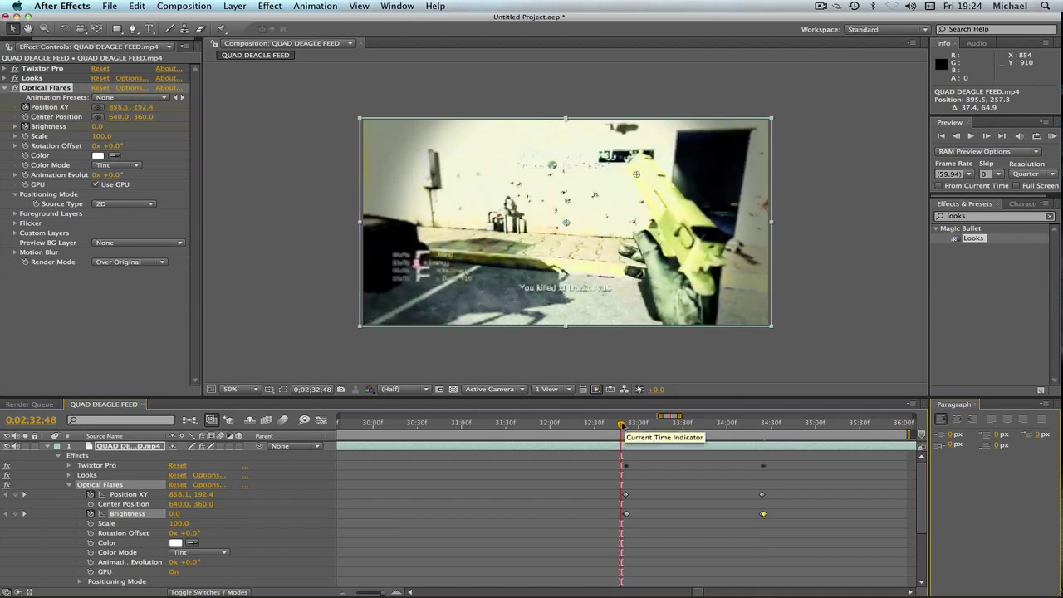
left_click_drag(621, 425, 720, 432)
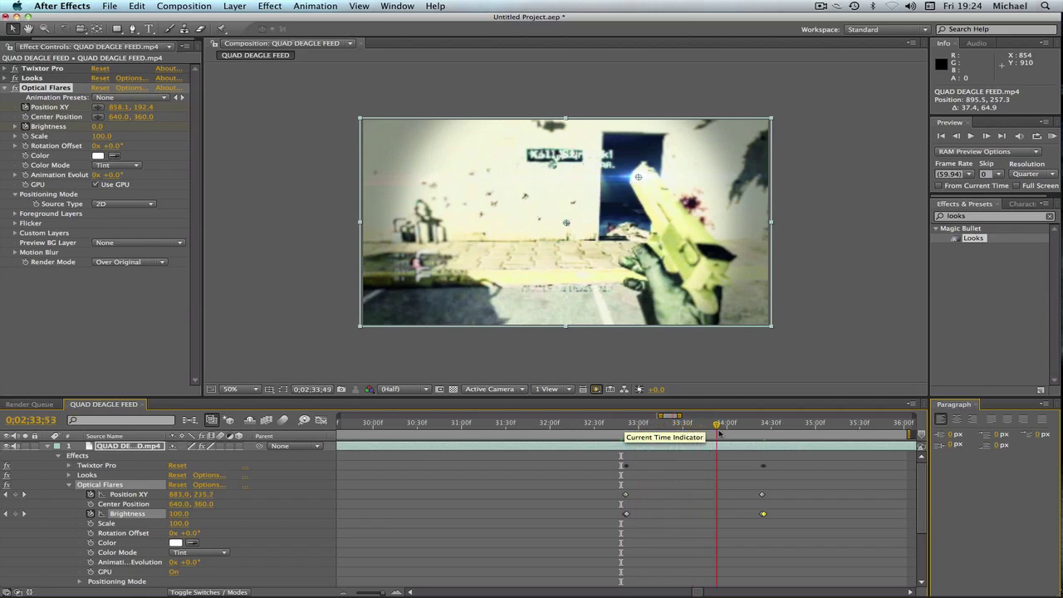
left_click(770, 425)
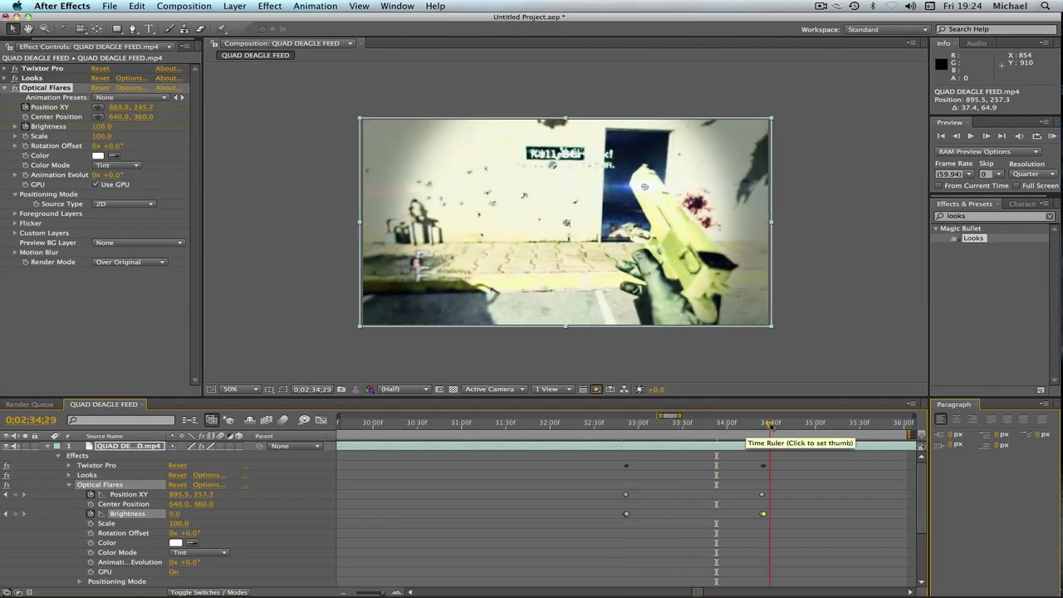
left_click(765, 425)
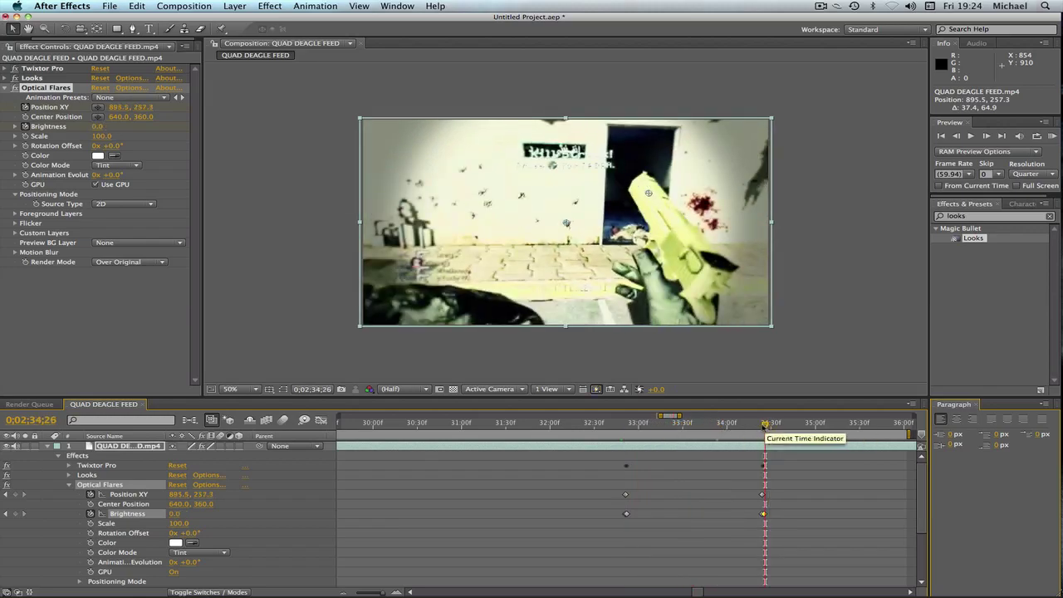
left_click(761, 425)
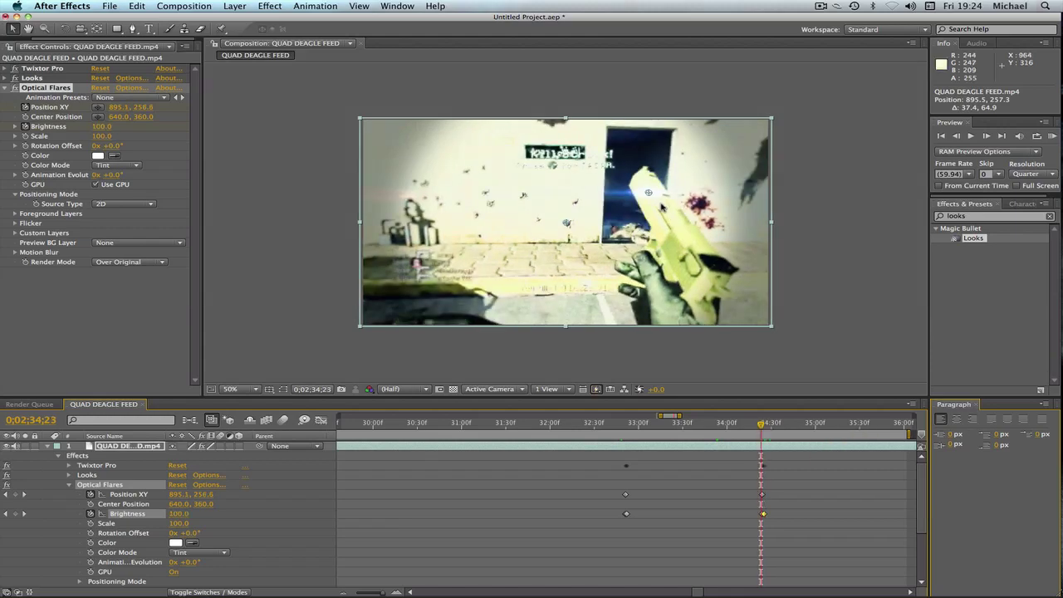